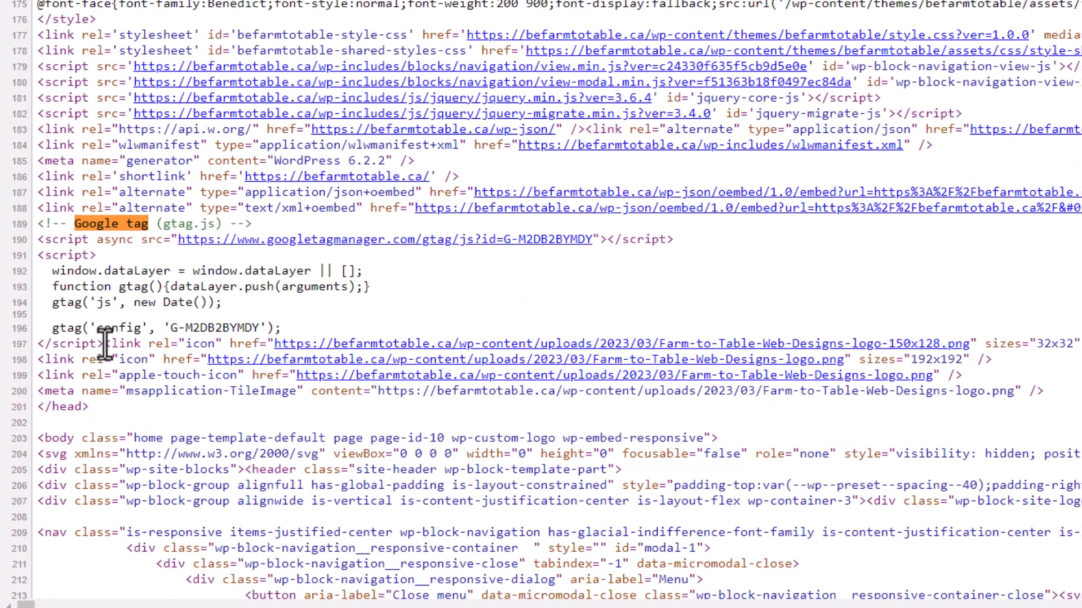
Step: Examine the Google tag snippet with its measurement ID and the other site's Tag Manager snippet with its container ID in the page sources
left_click_drag(104, 345, 2, 232)
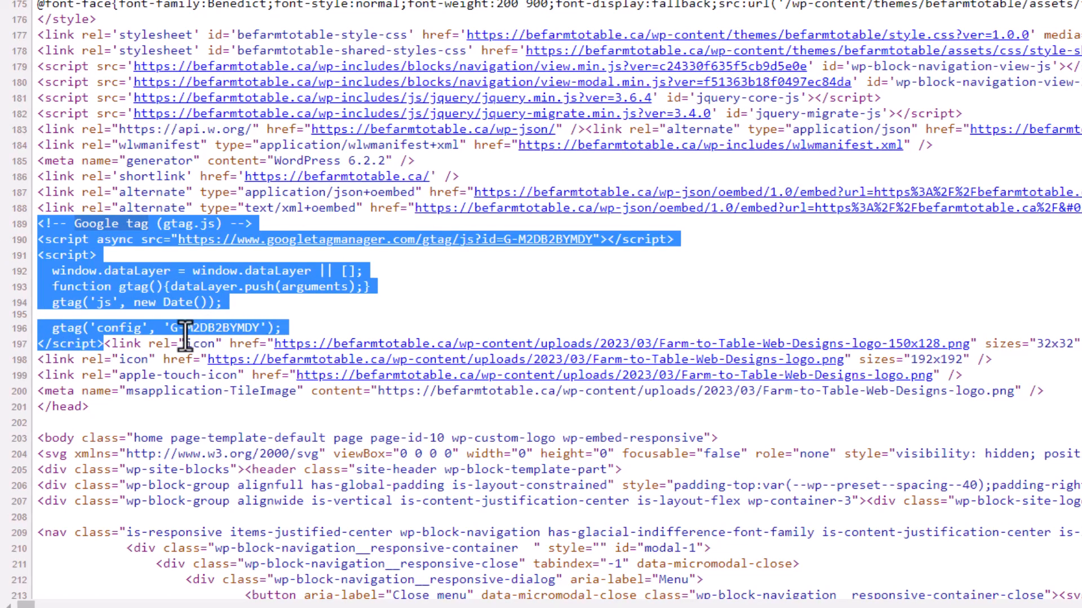
left_click(171, 327)
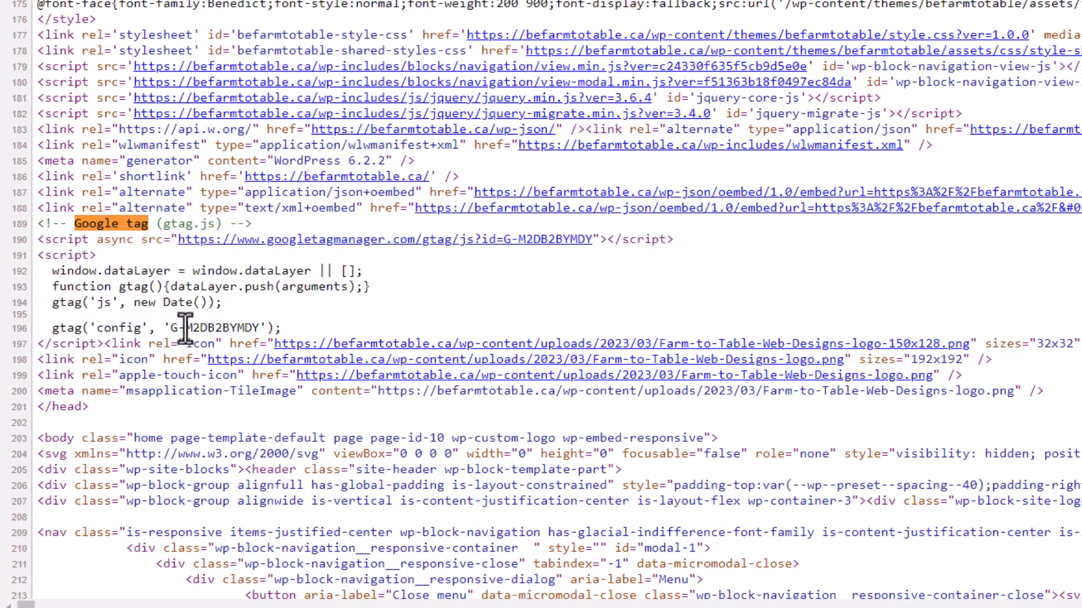
mouse_move(169, 327)
left_mouse_down()
mouse_move(257, 327)
mouse_move(170, 327)
left_mouse_up()
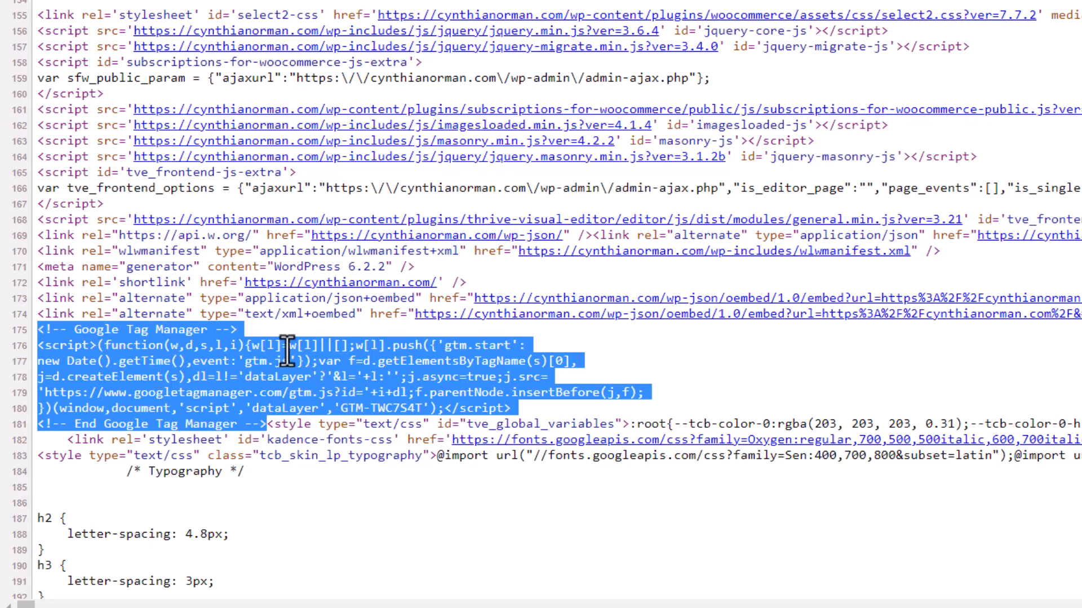
left_click(351, 394)
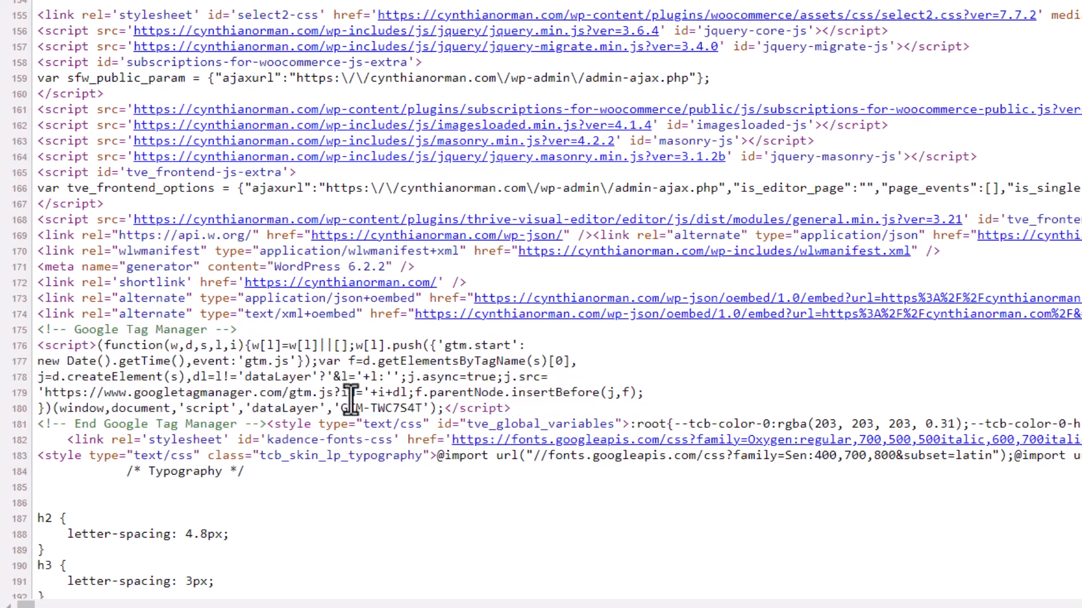
left_click_drag(341, 407, 422, 407)
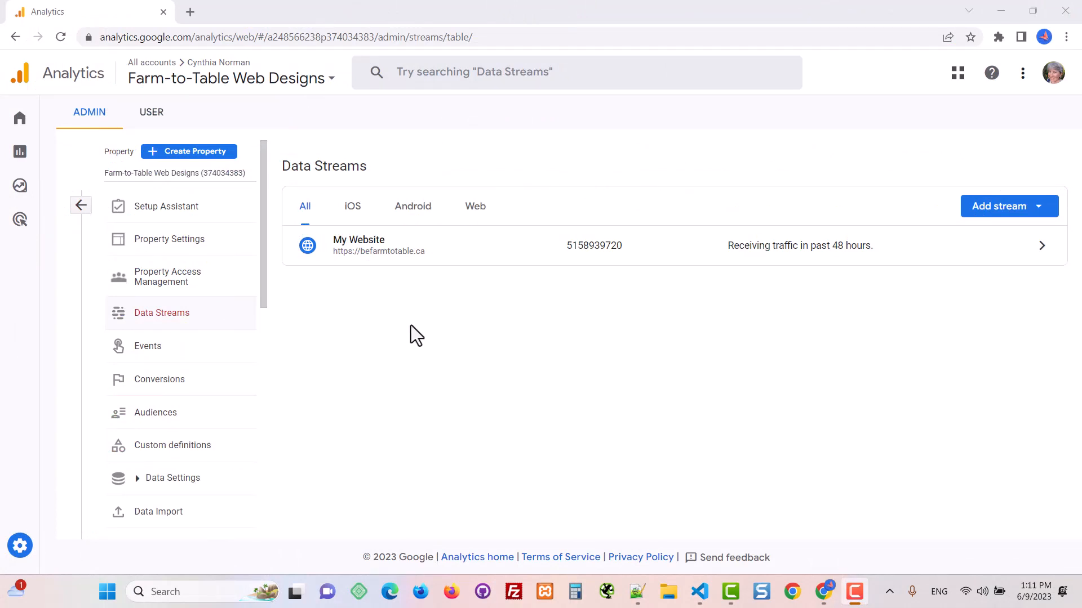
Step: Review the web stream details of the My Website data stream, including its measurement ID, and return to the stream list
mouse_move(26, 560)
left_click(472, 250)
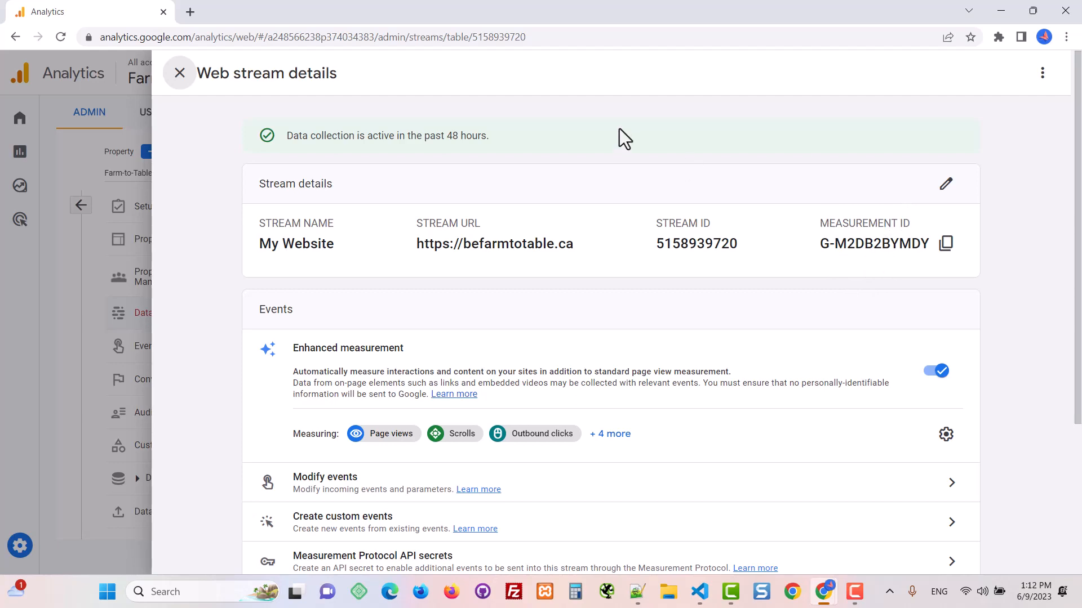
left_click(180, 72)
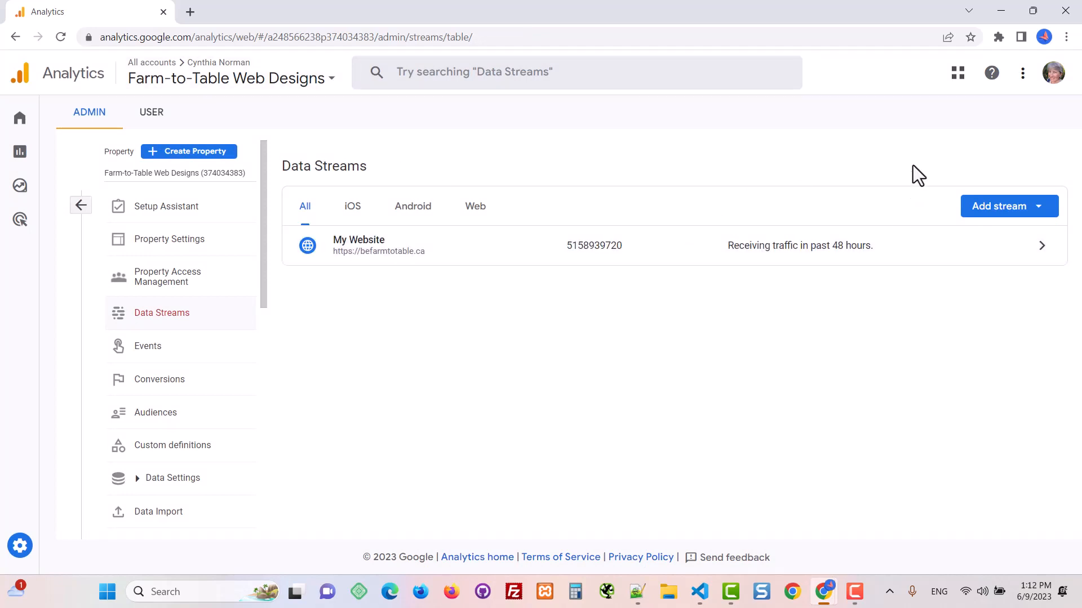
Step: Switch from Analytics to Google Tag Manager and start creating a new account
left_click(961, 76)
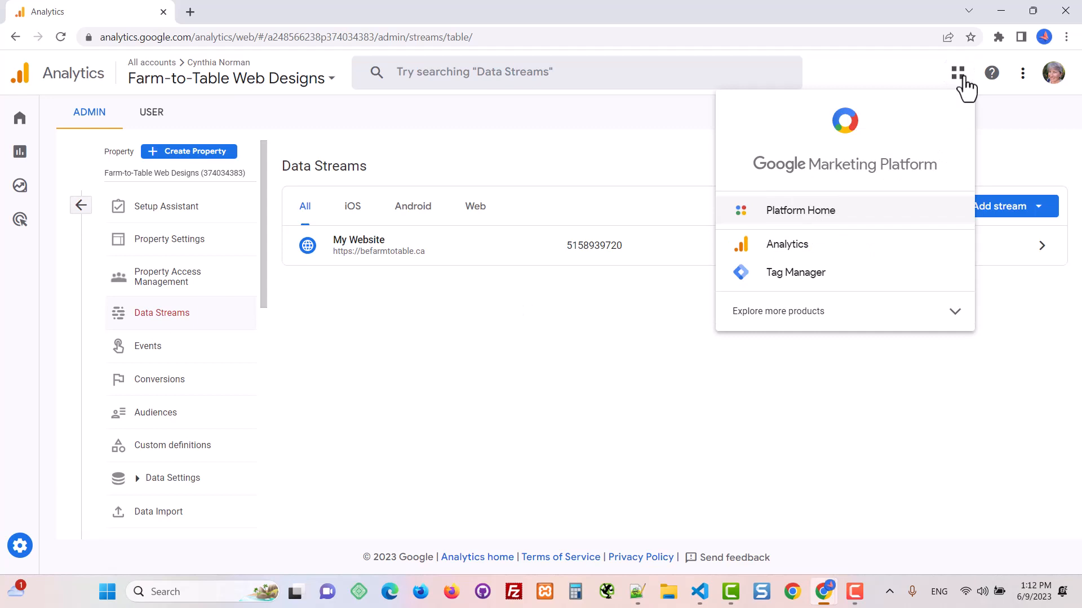
left_click(797, 274)
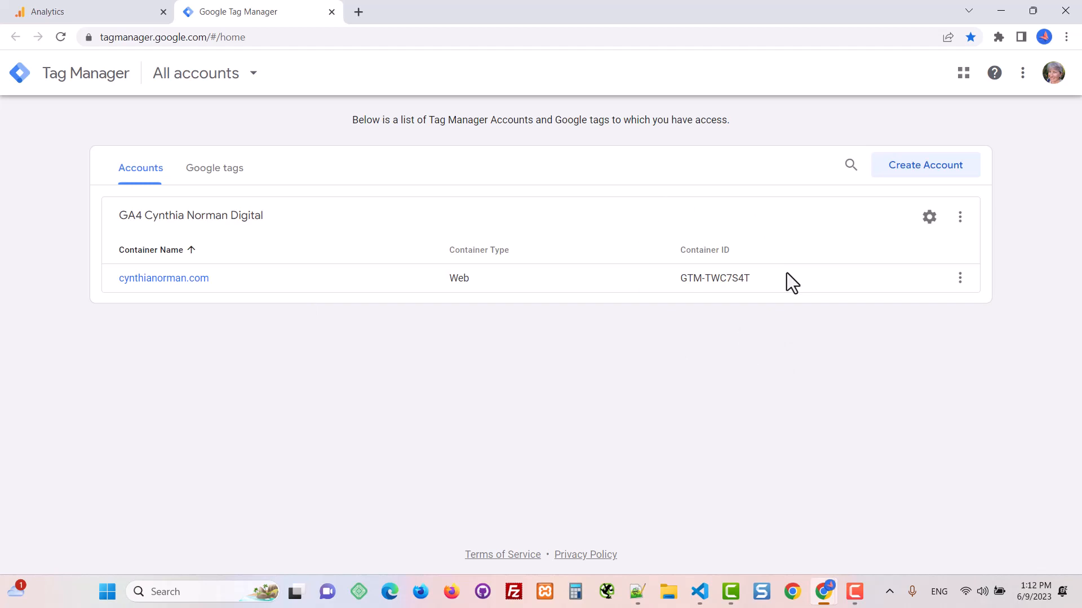
left_click(911, 190)
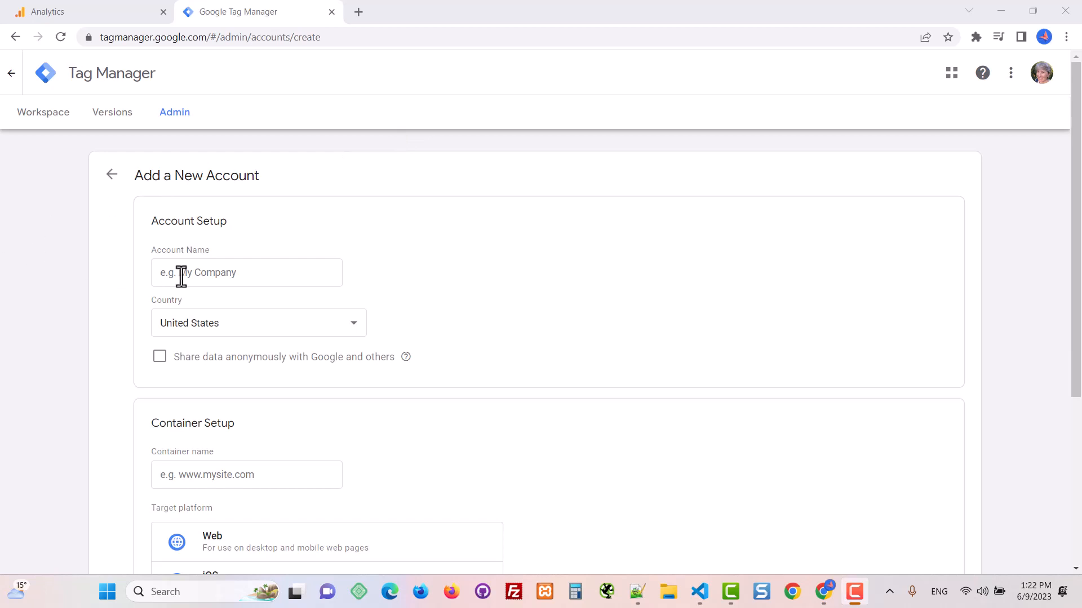
Step: Name the new account GTM Farm to Table Web Designs and set its country to Canada
left_click(202, 280)
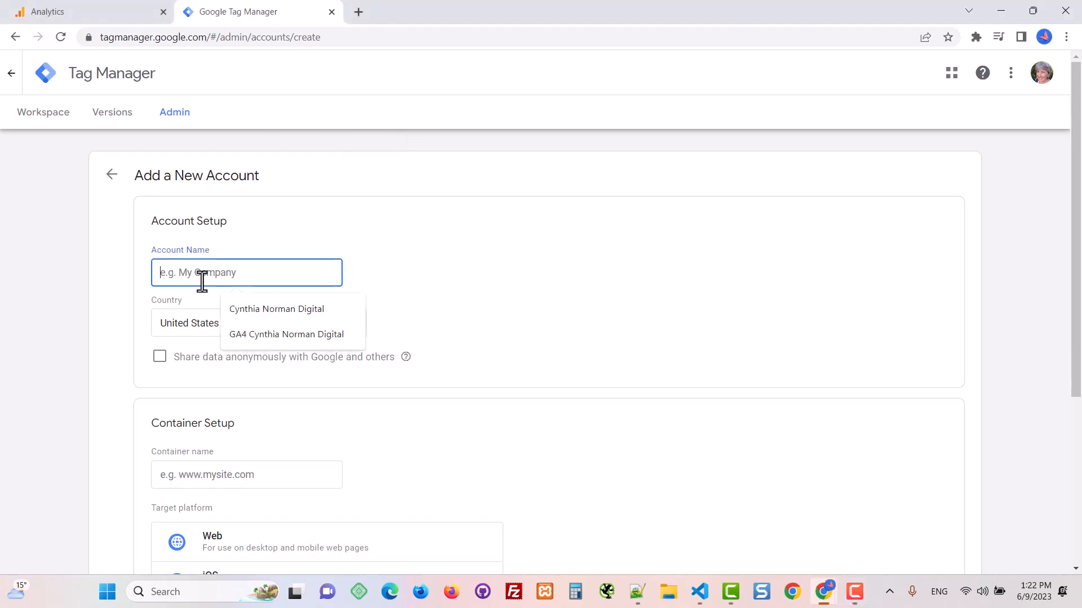
type("GTM")
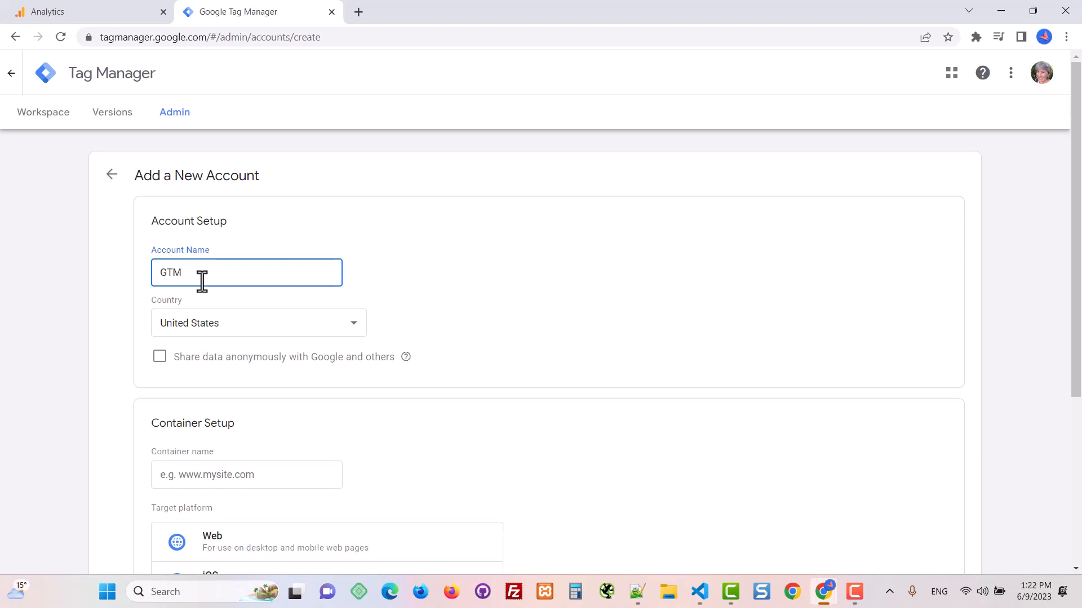
type(" Farm to Table Web Designs")
left_click(231, 323)
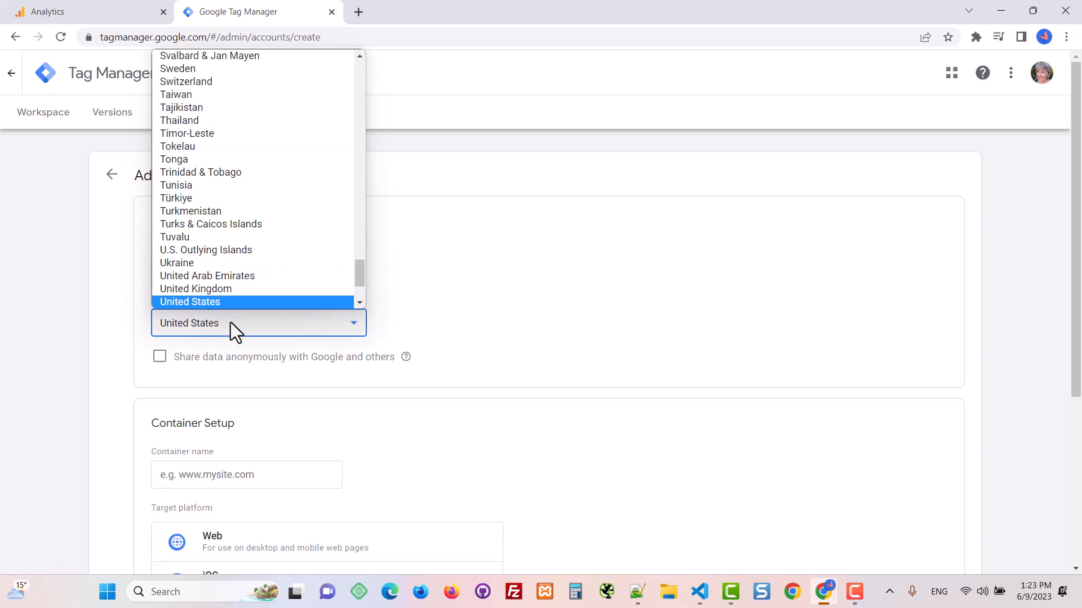
type("can")
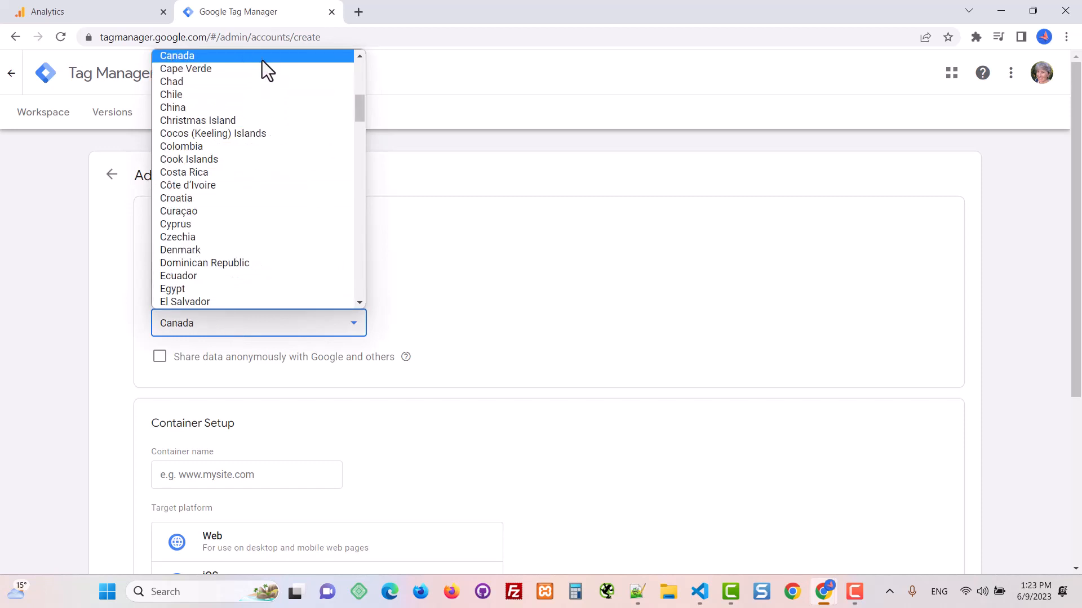
left_click(262, 60)
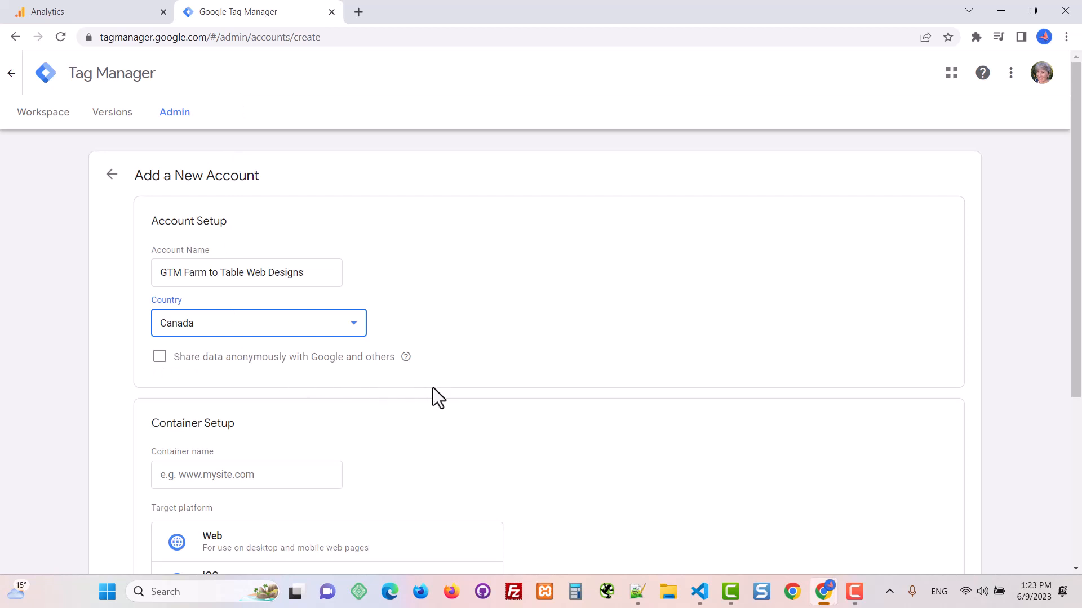
left_click(406, 356)
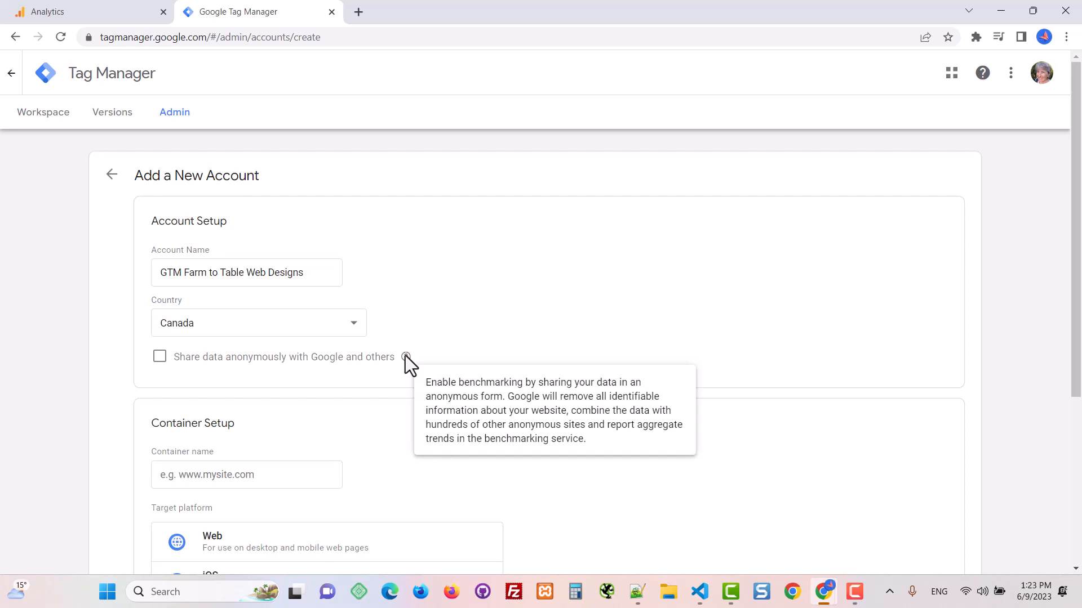
Step: Name the container befarmtotable.ca and choose Web as its target platform
scroll(426, 402, "down", 3)
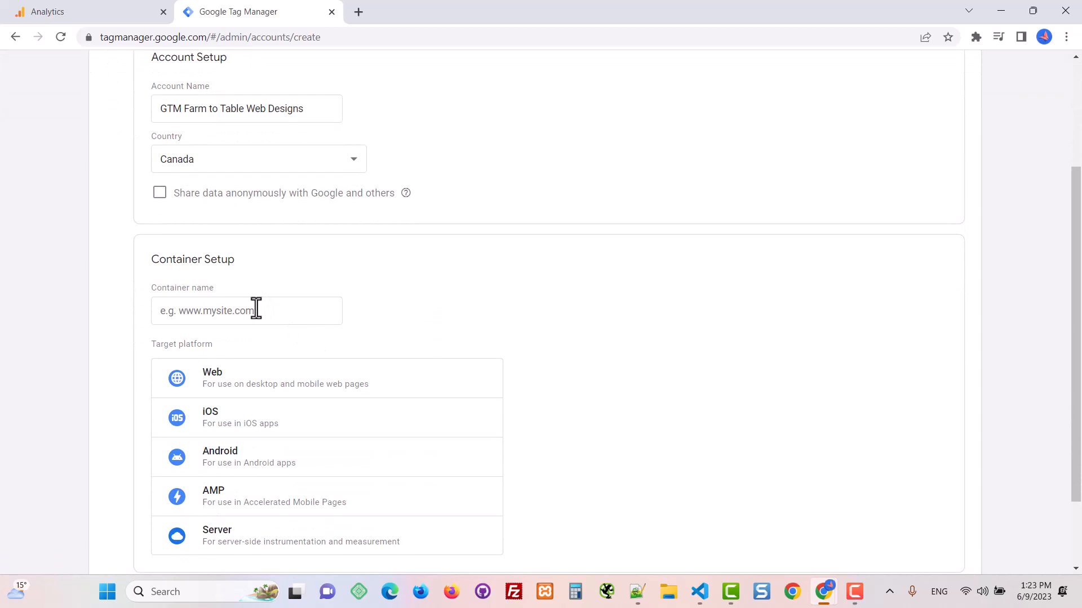
left_click(256, 308)
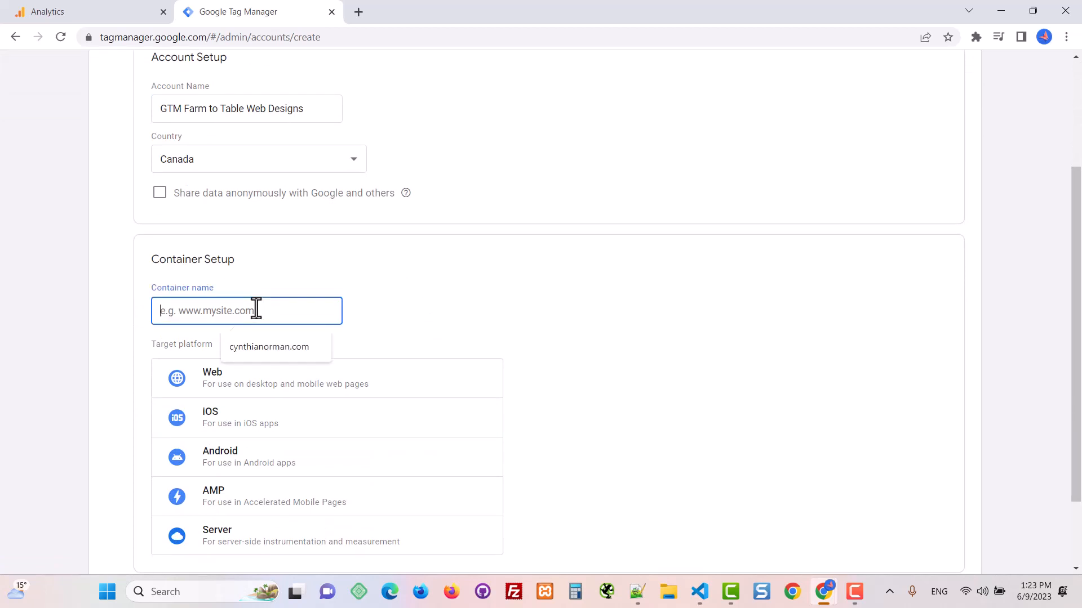
type("befar")
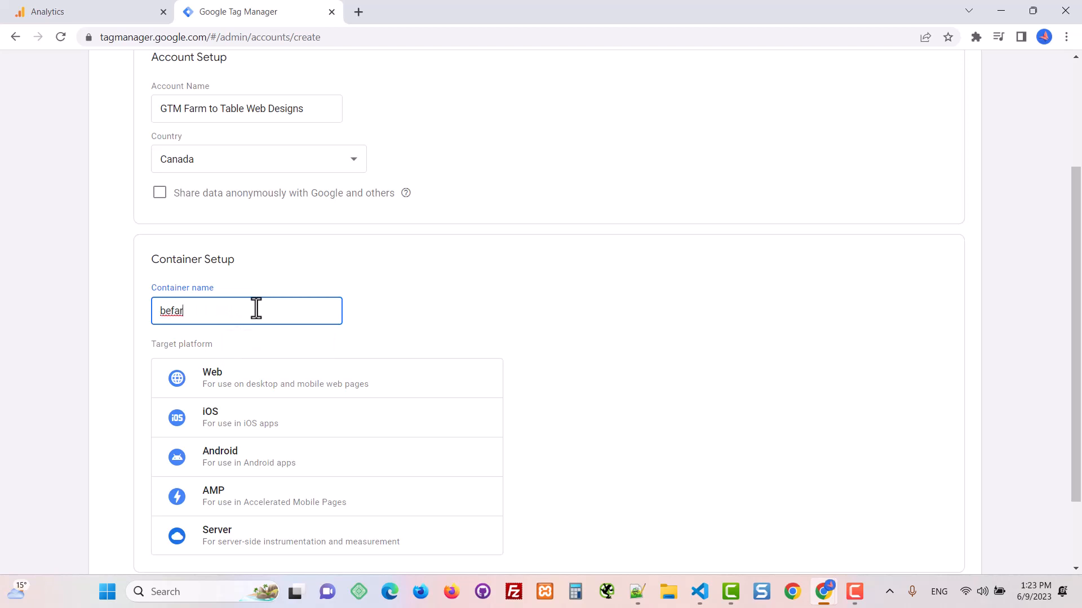
type("mtotable.ca")
scroll(536, 389, "down", 2)
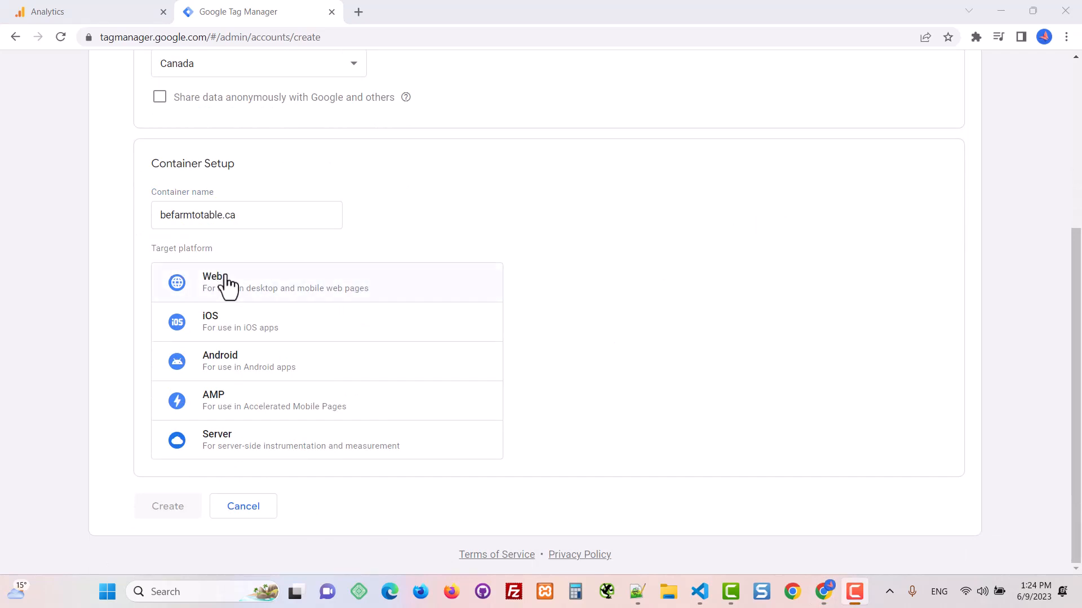
left_click(324, 289)
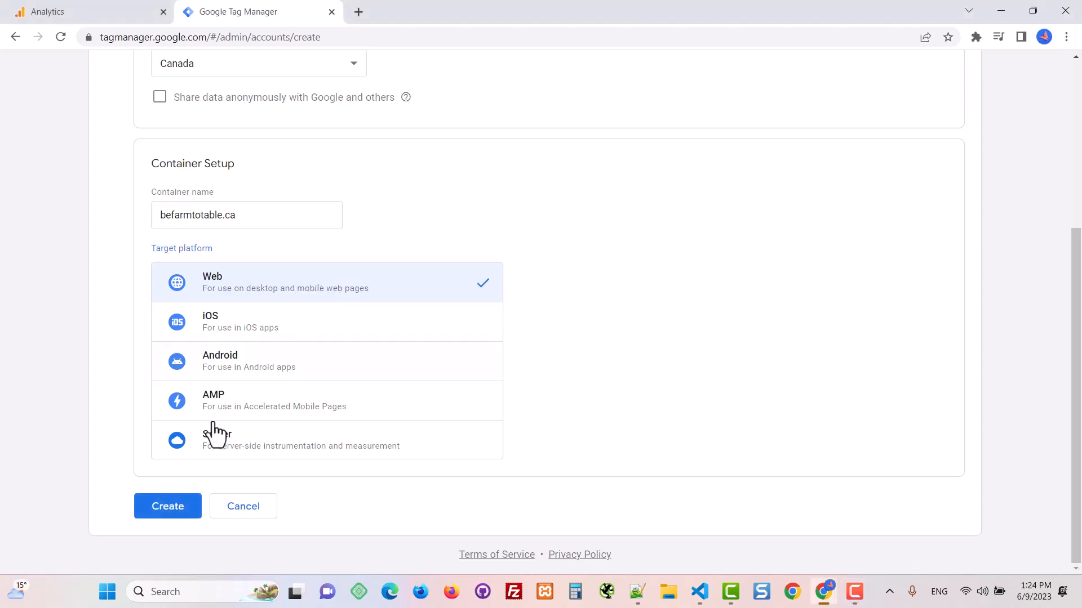
Step: Create the account and container, accepting the Terms of Service Agreement and the GDPR Data Processing Terms
left_click(161, 513)
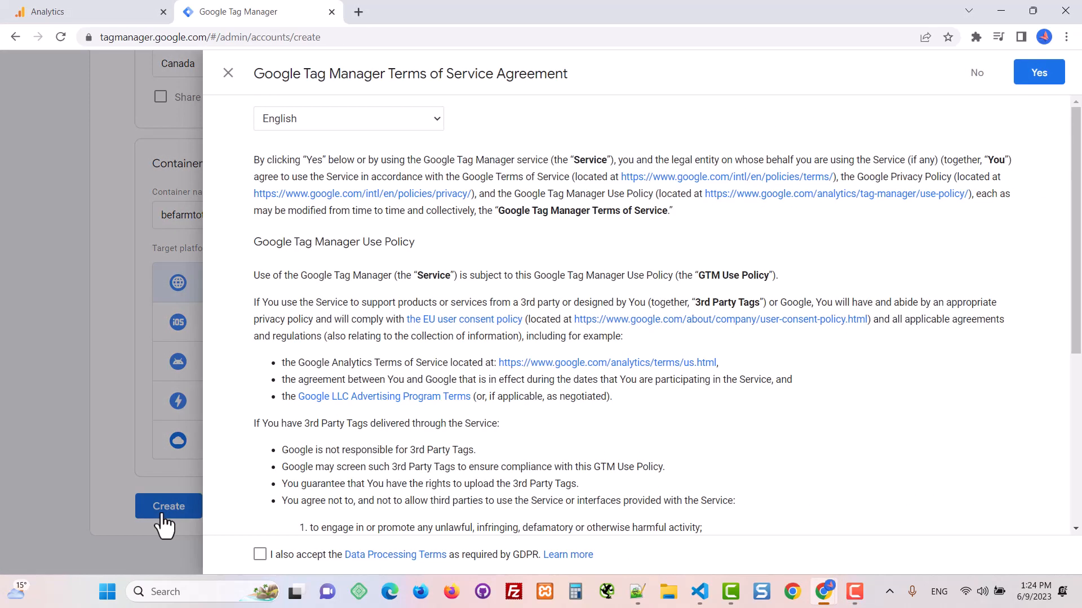
scroll(916, 447, "down", 5)
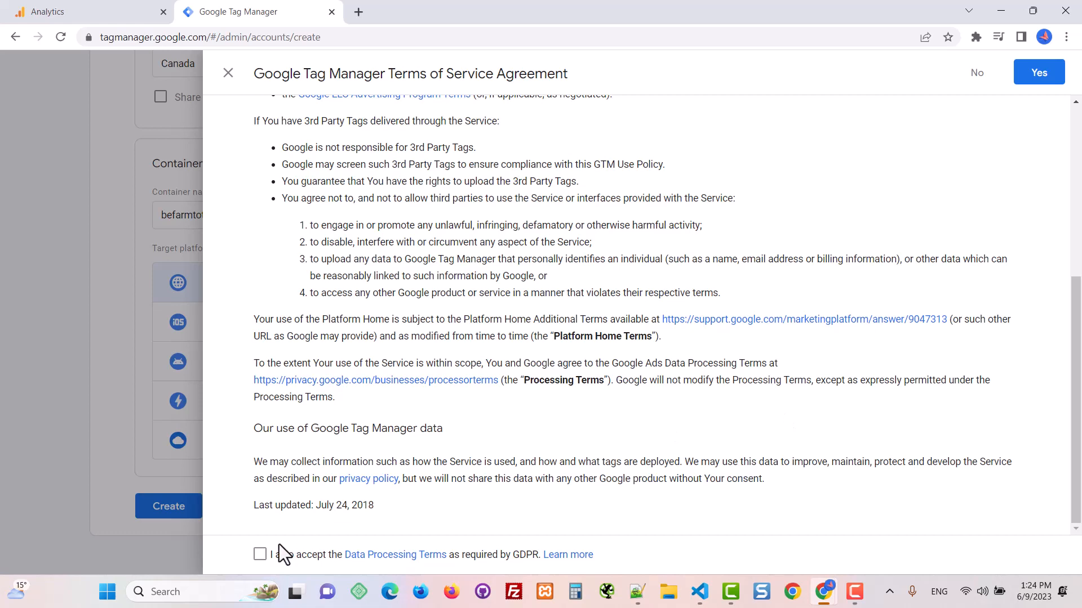
left_click(260, 555)
left_click(1034, 75)
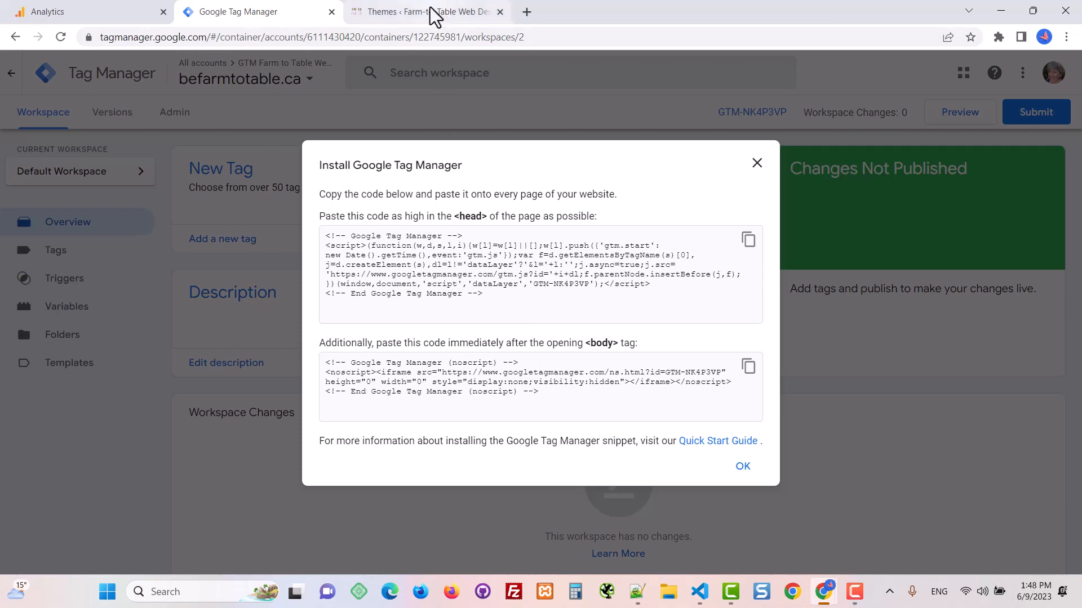
Step: Switch to the site's WordPress admin and open the BeFarmToTable theme's functions.php in the Theme File Editor
mouse_move(430, 11)
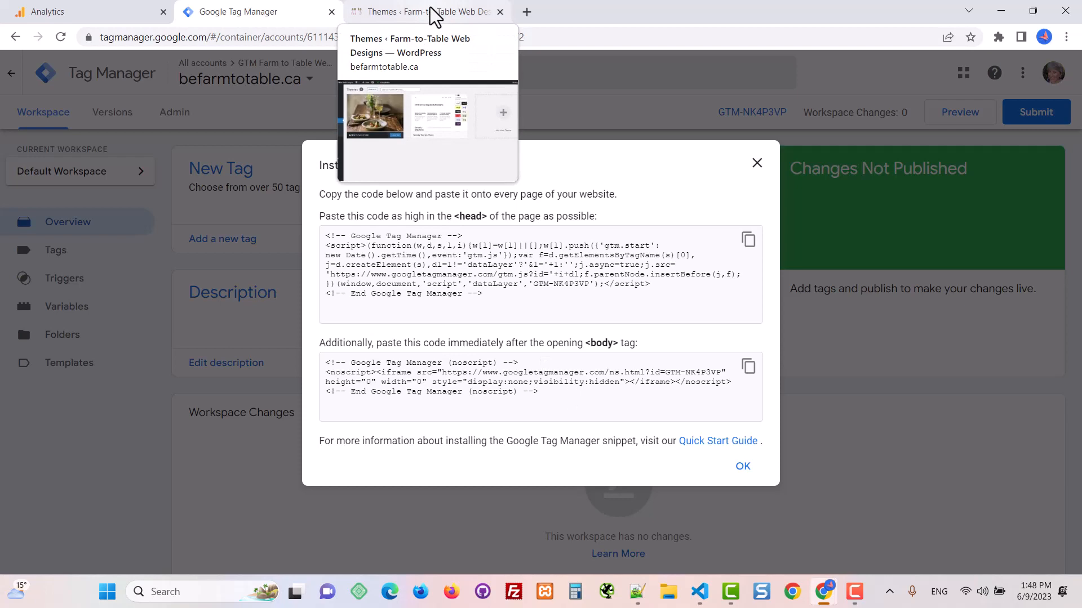
left_click(430, 12)
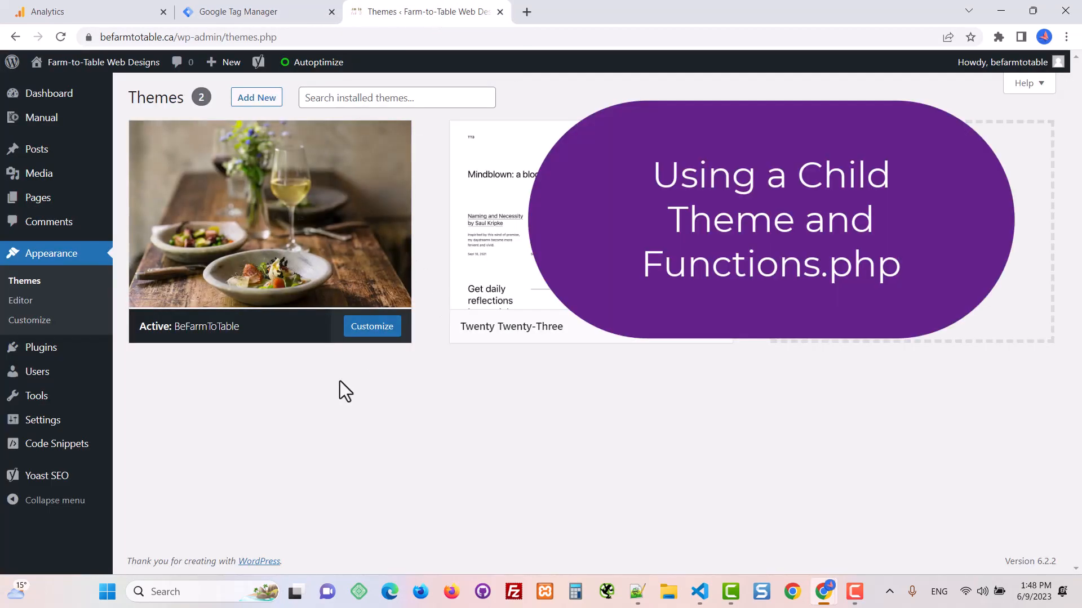
mouse_move(36, 408)
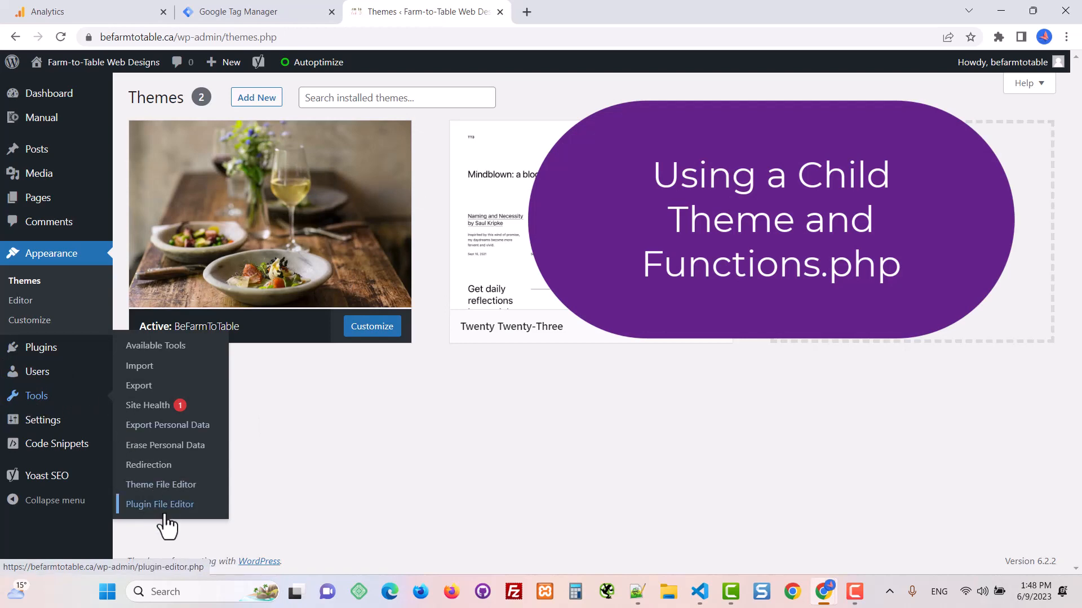
left_click(177, 495)
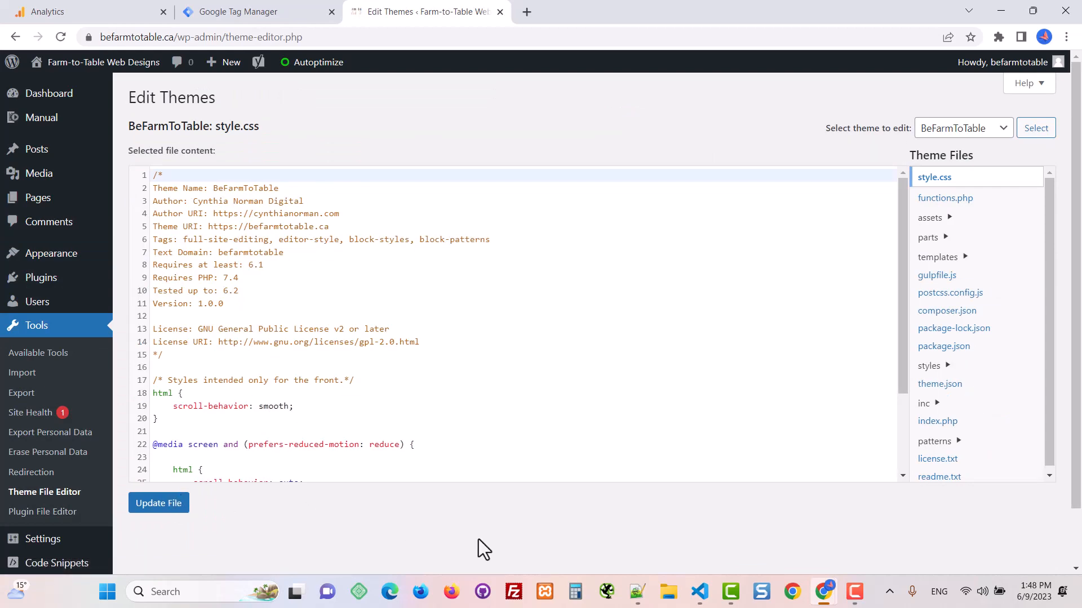
left_click(978, 208)
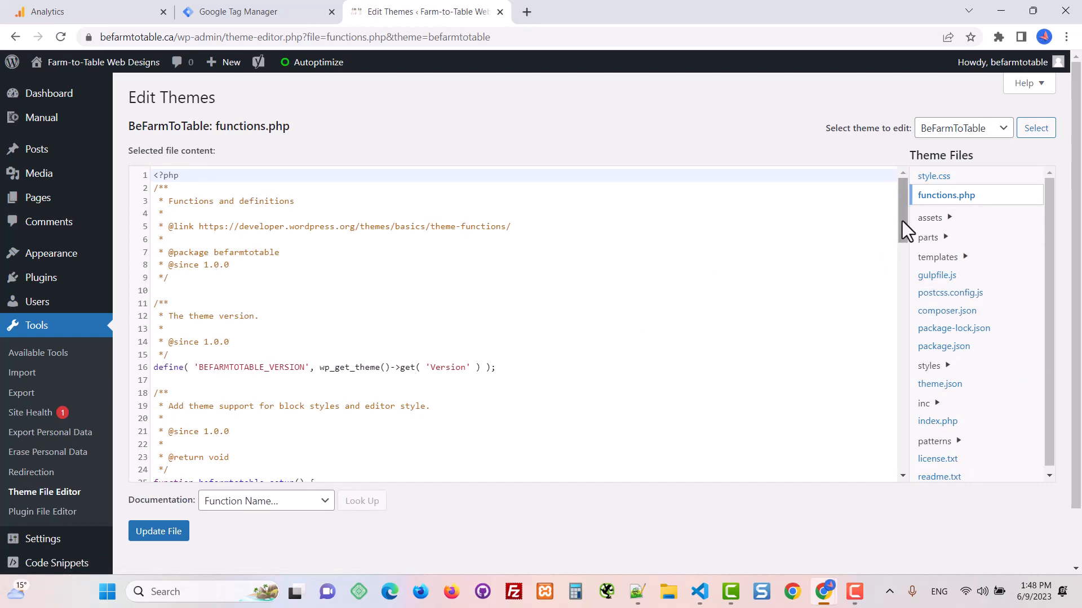
Step: Examine the Tag Manager functions at the end of functions.php and compare the head snippet with the install code in Google Tag Manager
left_click_drag(903, 218, 891, 510)
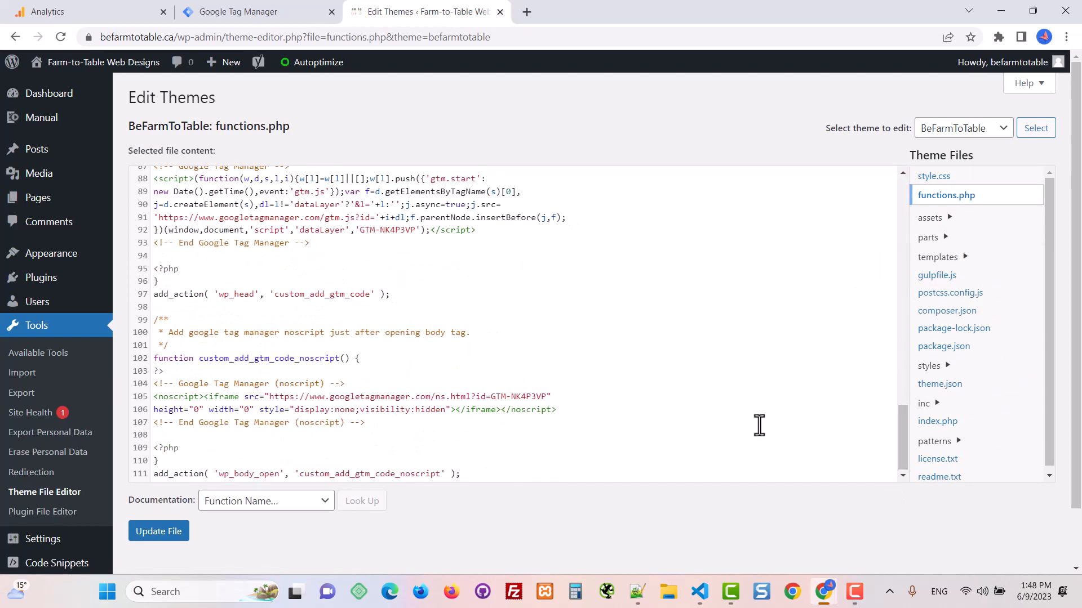
scroll(755, 424, "up", 5)
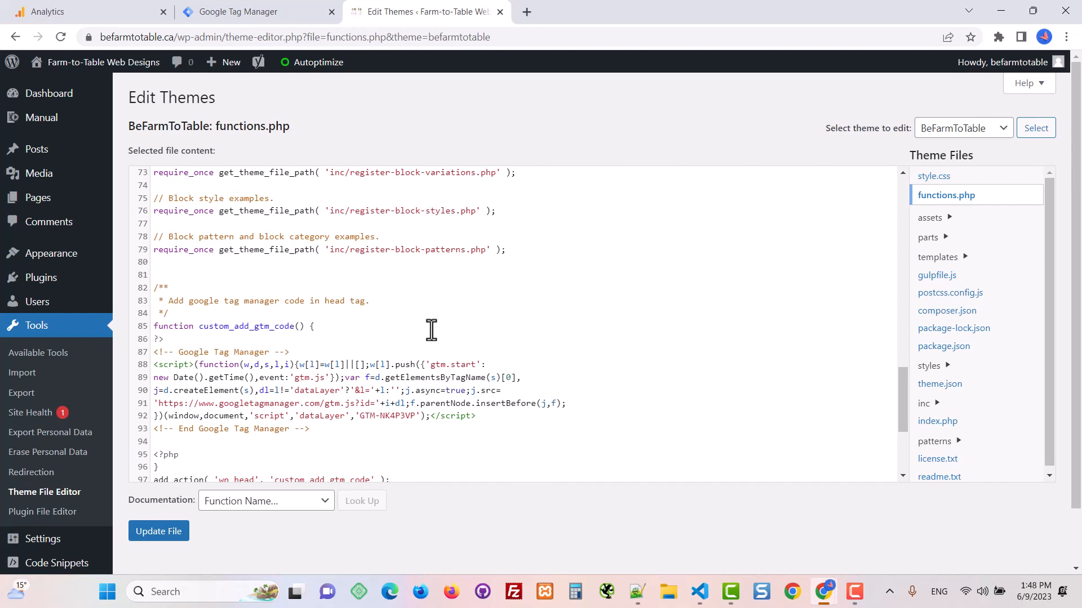
scroll(393, 312, "down", 1)
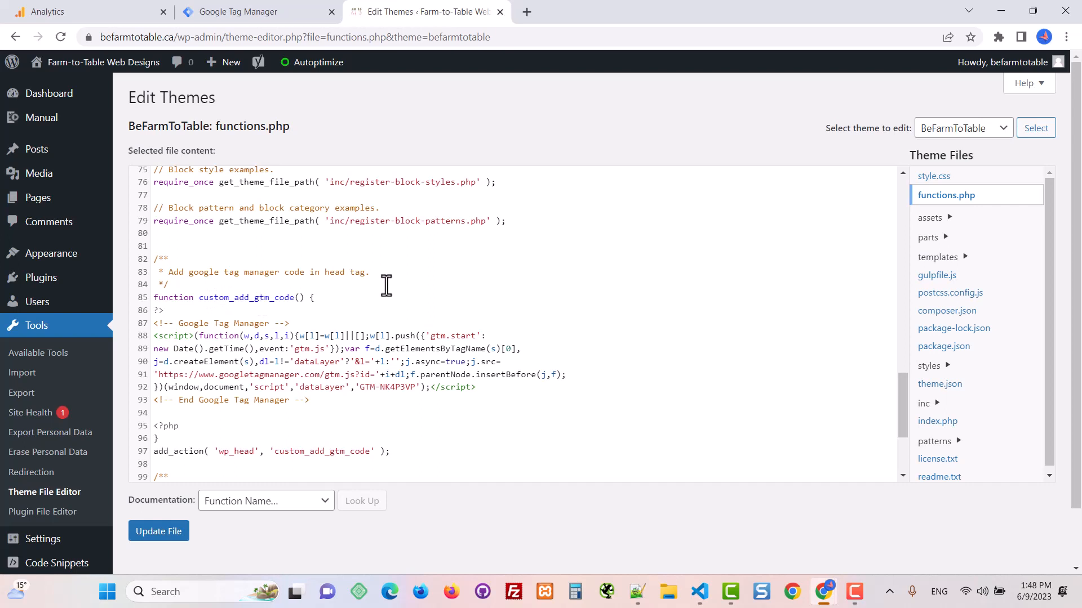
scroll(386, 285, "down", 2)
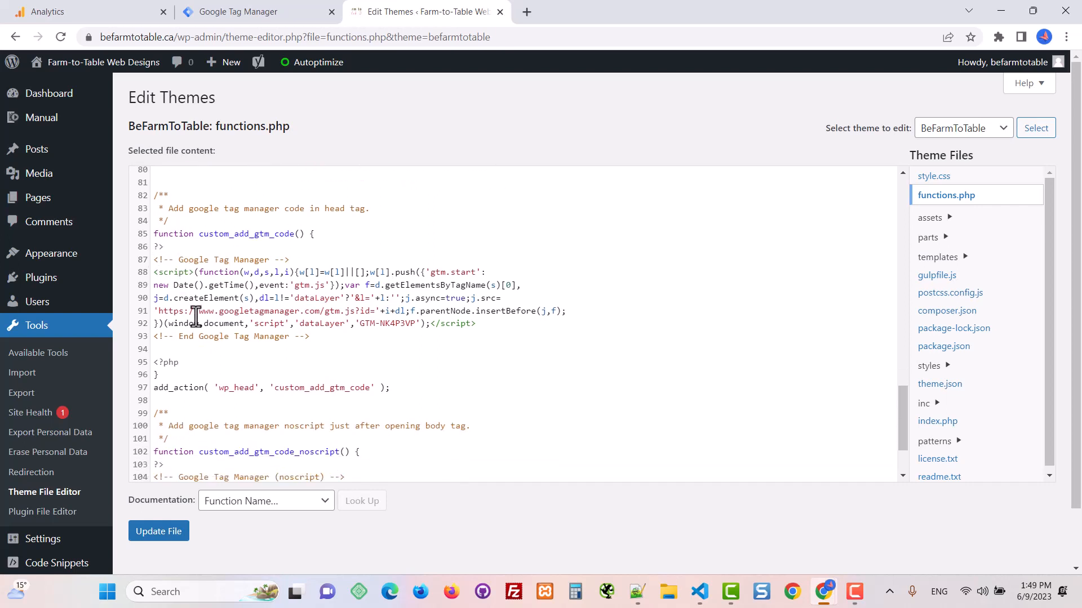
left_click_drag(311, 337, 131, 263)
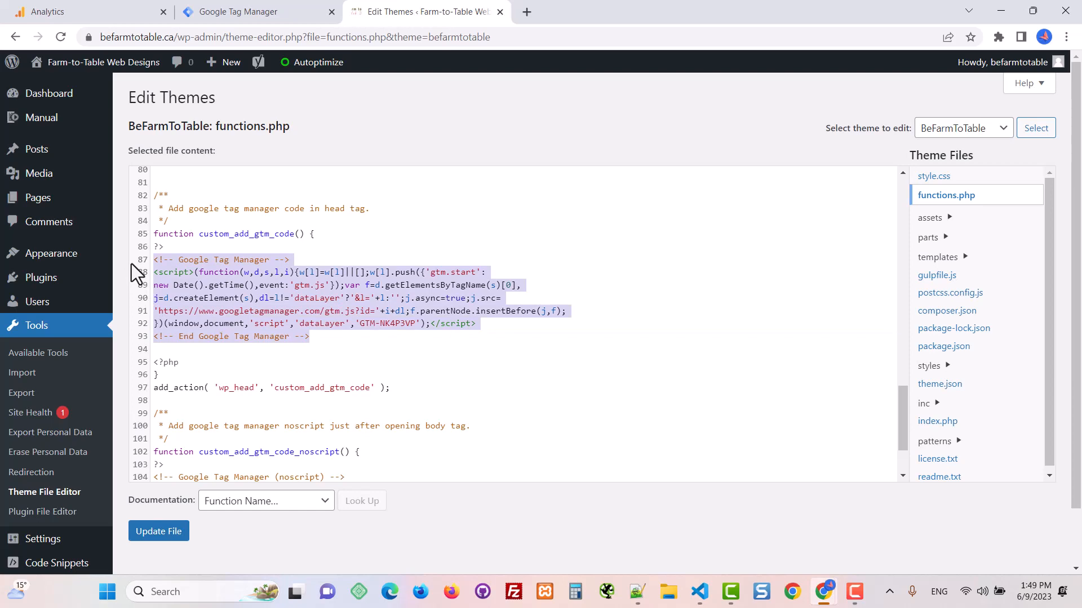
left_click(243, 11)
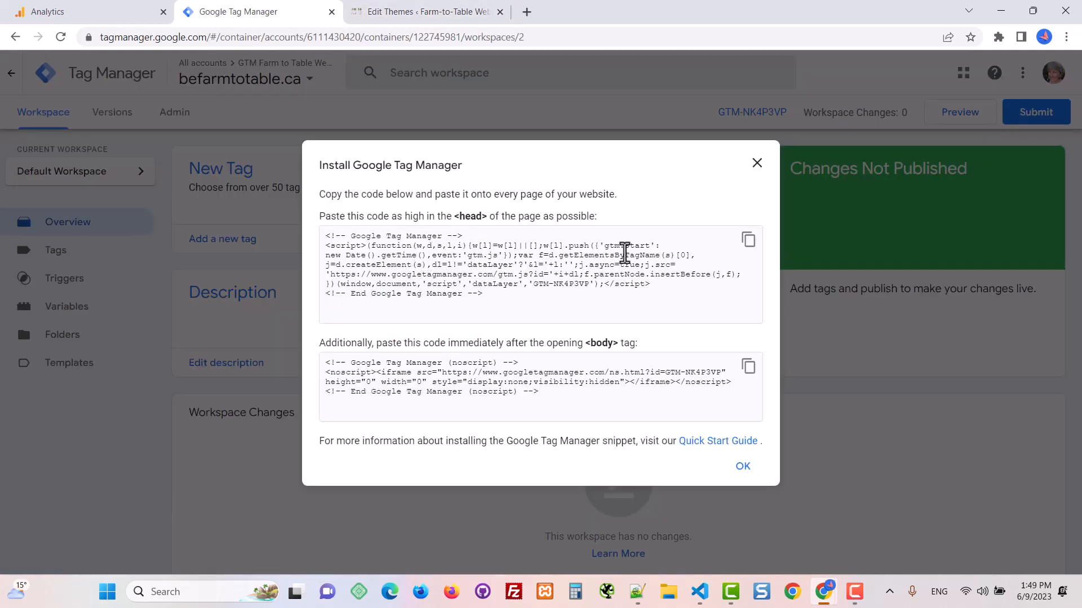
Step: Compare the wp_head and wp_body_open functions at the end of functions.php with the head and noscript snippets in Google Tag Manager
left_click(749, 244)
left_click(390, 13)
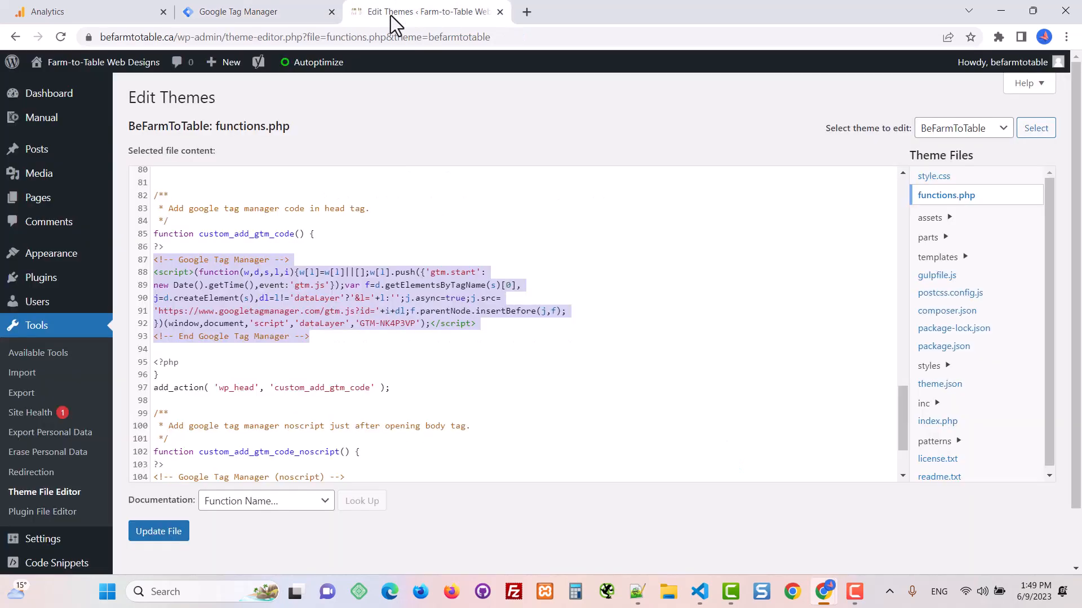
scroll(522, 354, "down", 3)
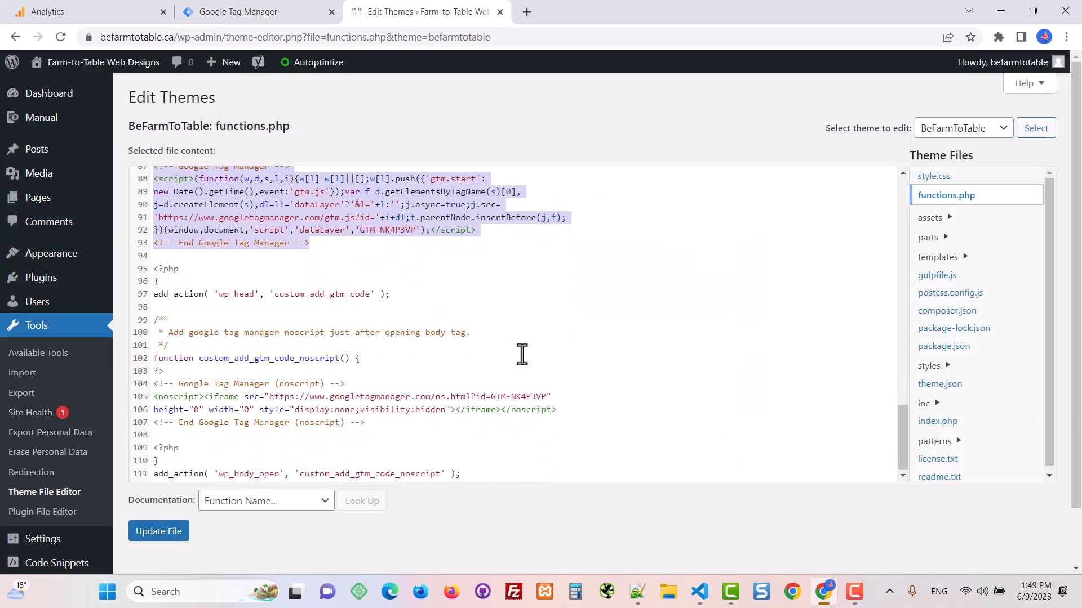
scroll(520, 355, "down", 2)
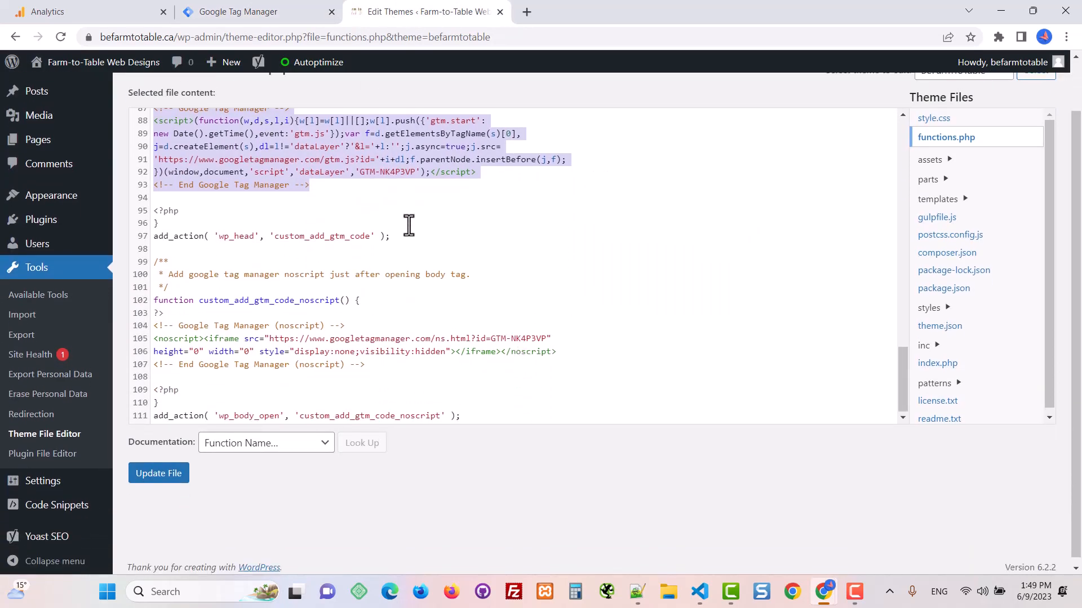
left_click(283, 236)
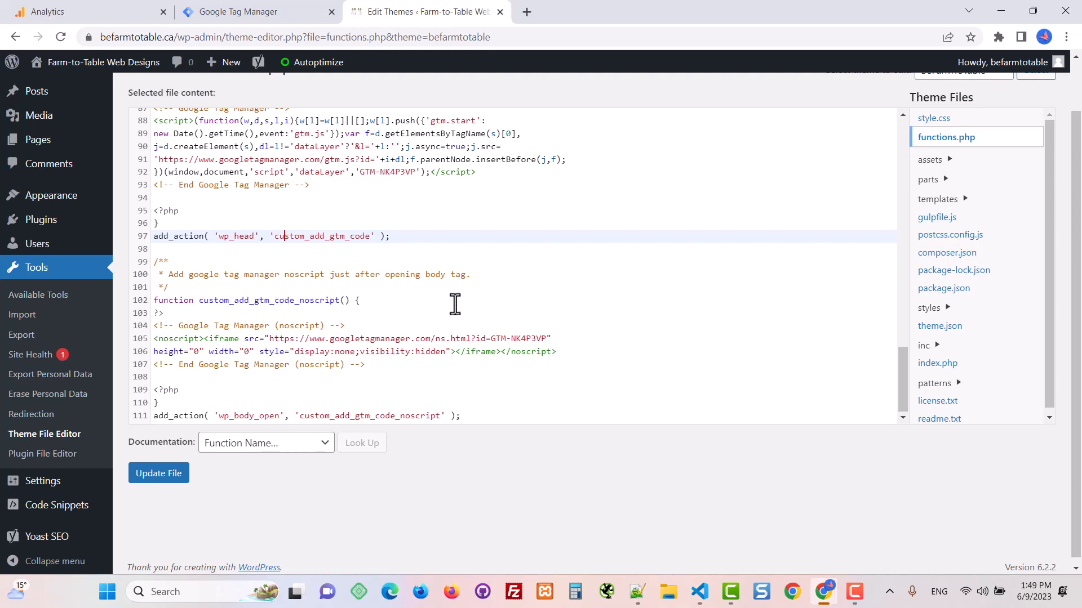
scroll(465, 304, "down", 1)
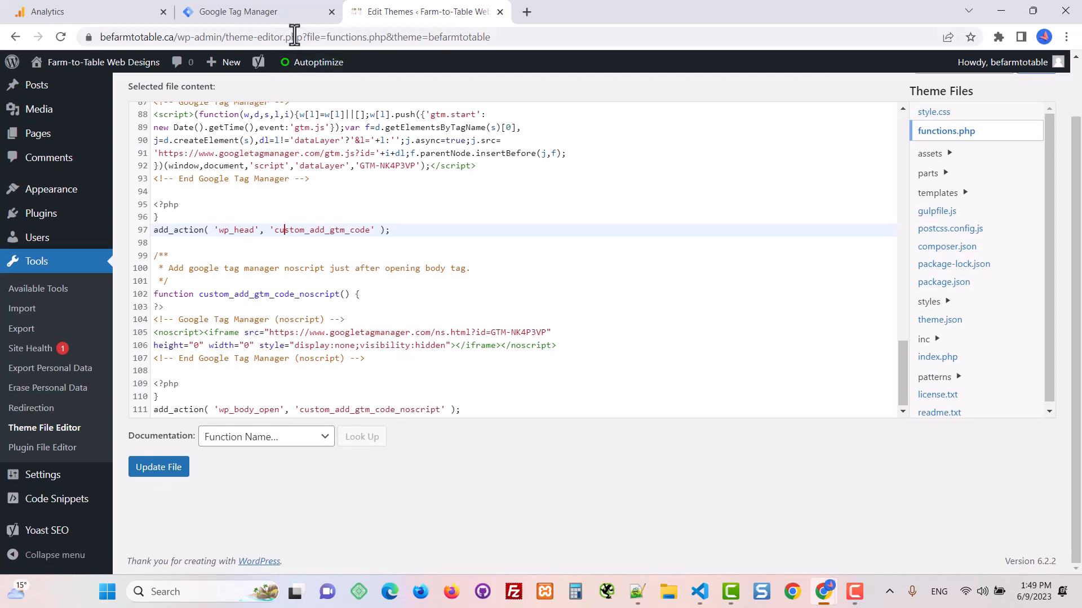
left_click(292, 10)
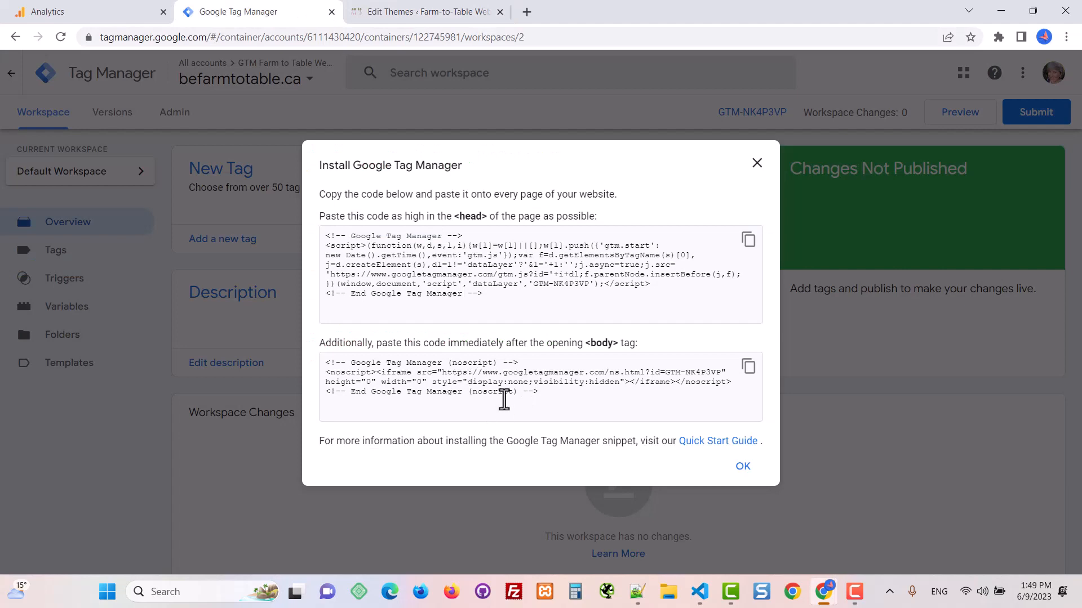
left_click(745, 372)
left_click(425, 13)
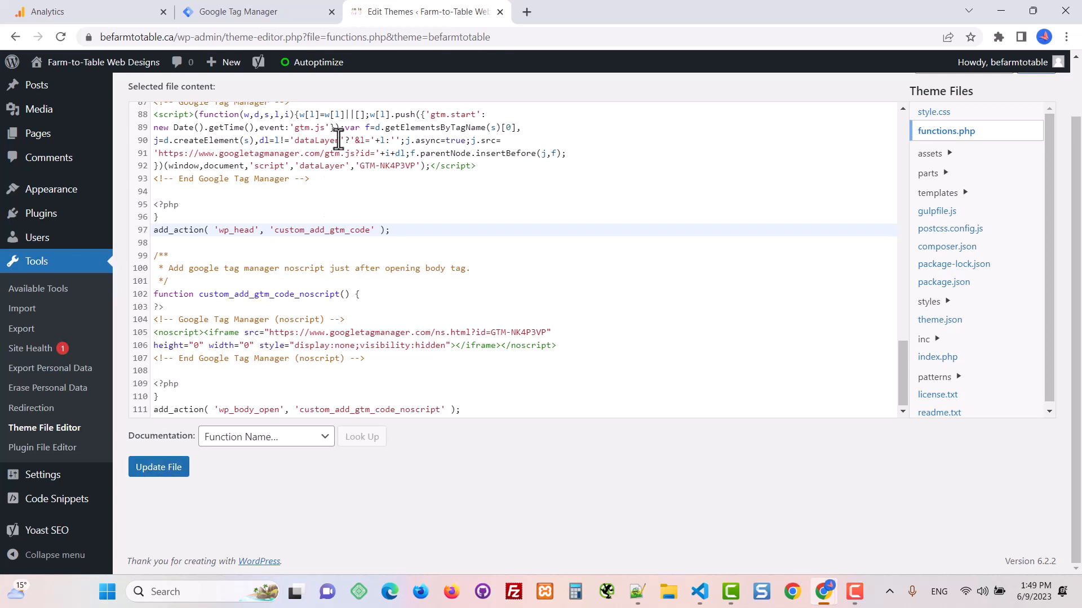
Step: Open the WPCode plugin's global Header & Footer page and look over its code sections
mouse_move(323, 68)
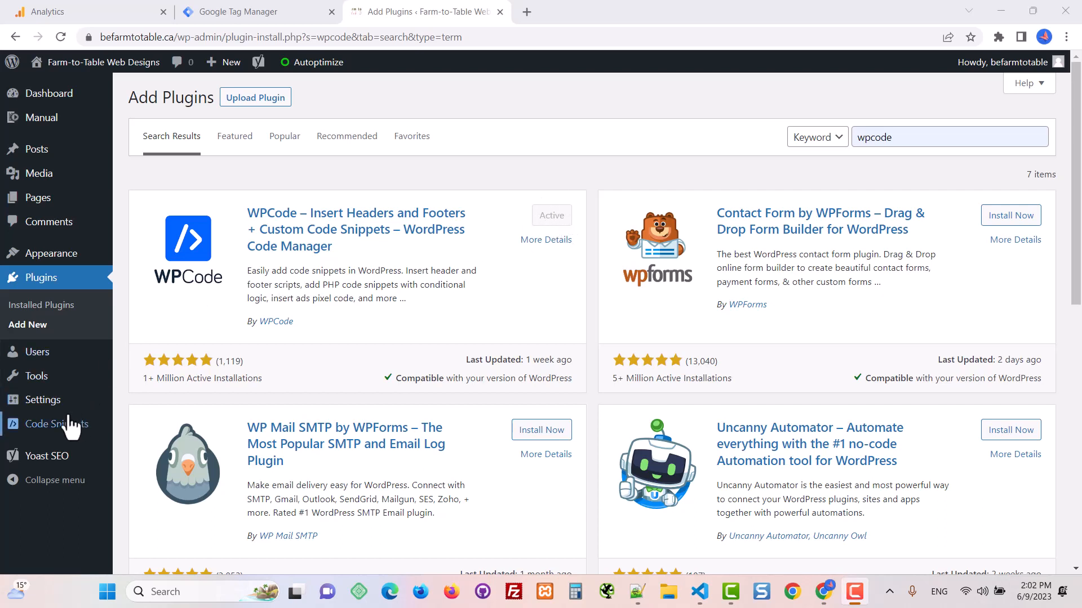
mouse_move(39, 431)
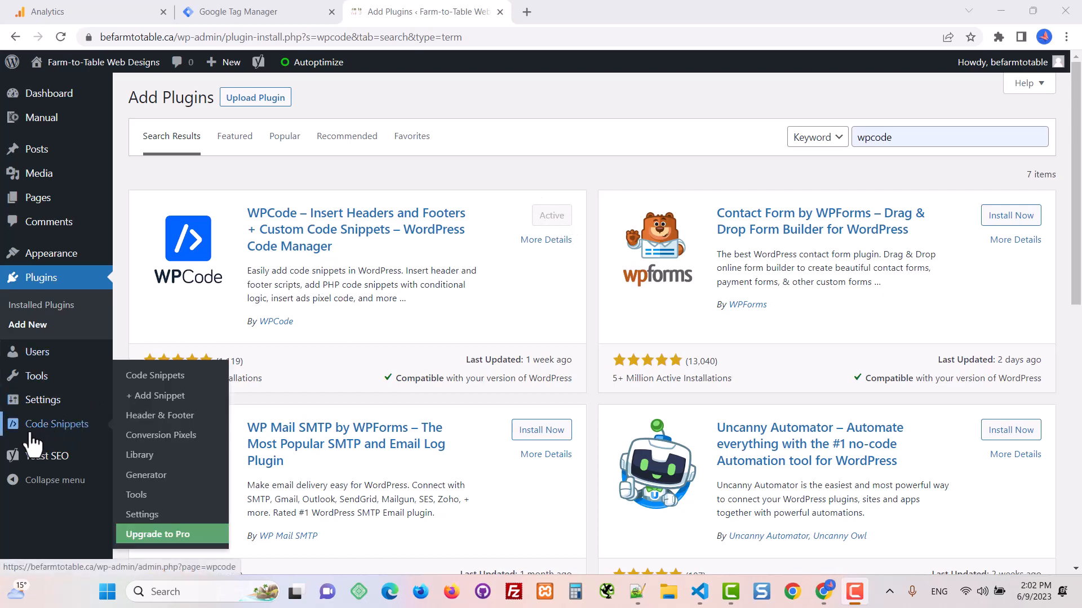
left_click(162, 420)
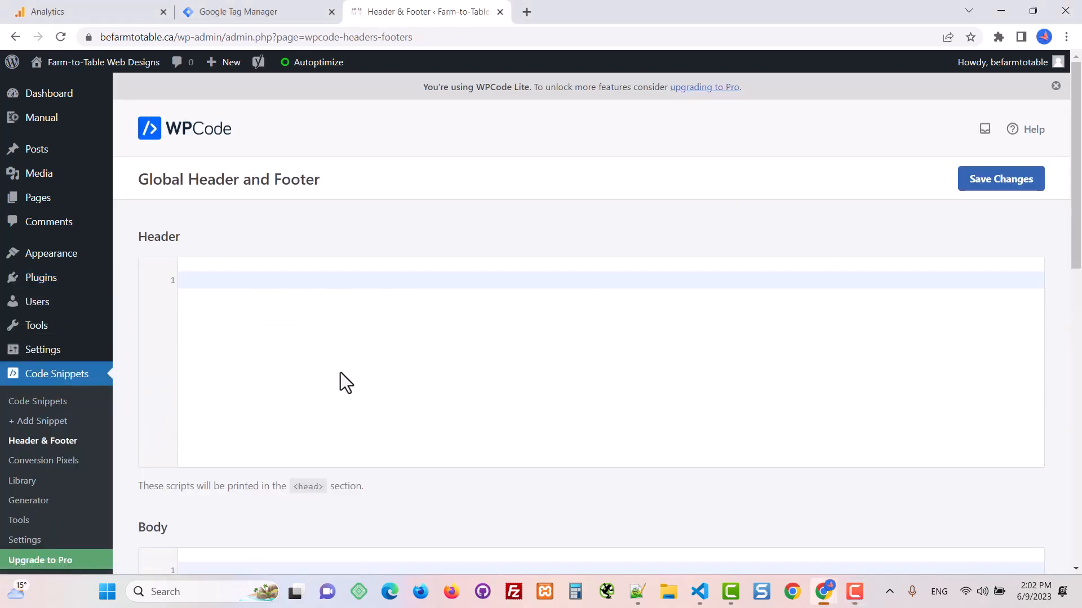
scroll(340, 375, "down", 3)
scroll(340, 374, "up", 3)
Step: Copy the head snippet from Google Tag Manager and paste it into WPCode's global Header code
left_click(265, 14)
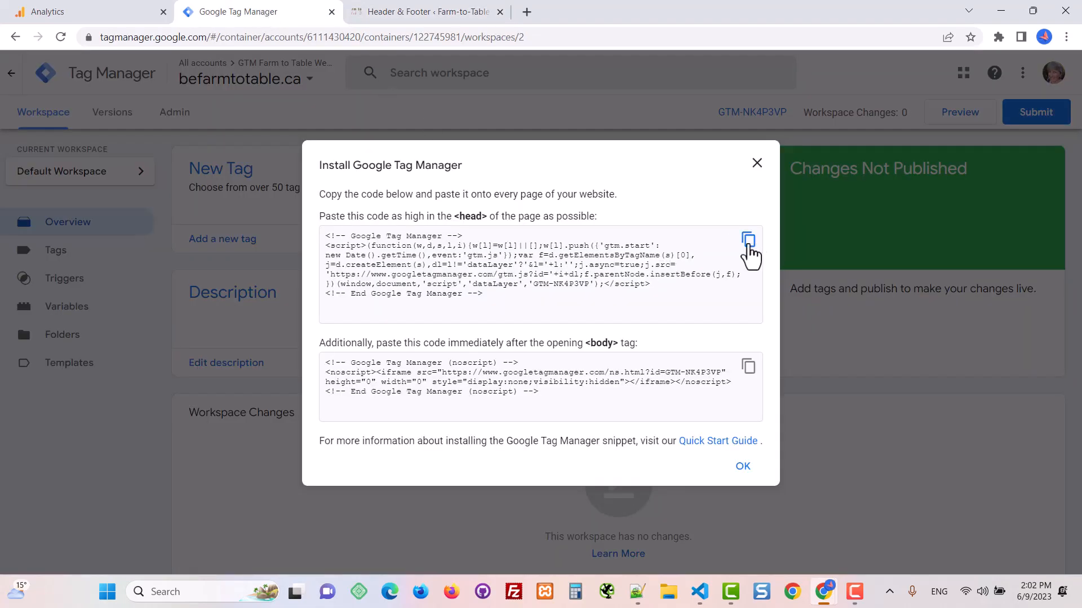
left_click(748, 241)
left_click(455, 20)
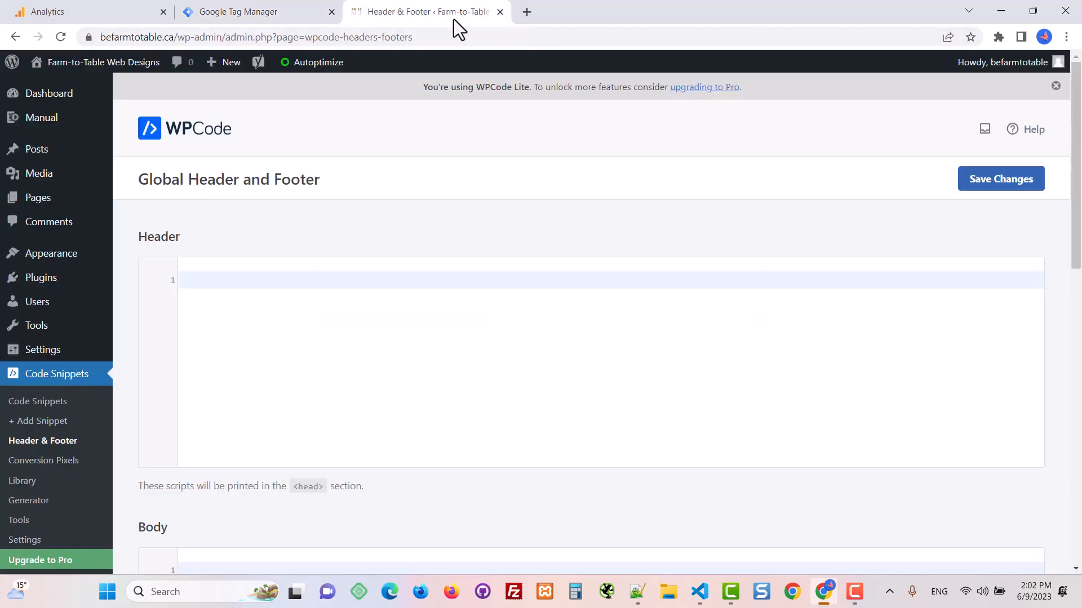
key("ctrl+v")
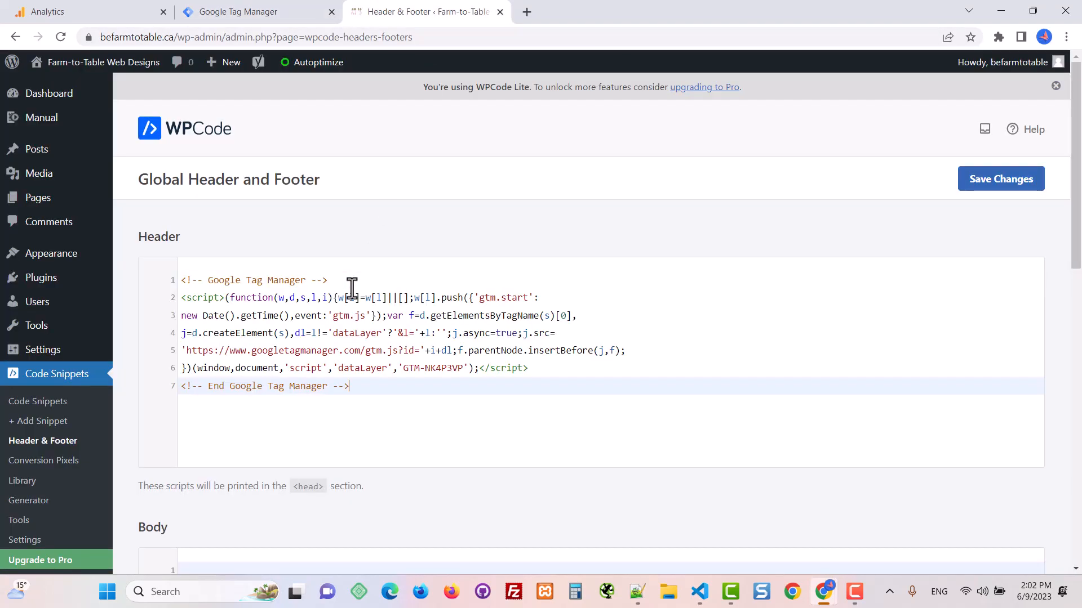
Step: Copy the noscript snippet from Google Tag Manager into WPCode's global Body code and save the changes
scroll(352, 288, "down", 4)
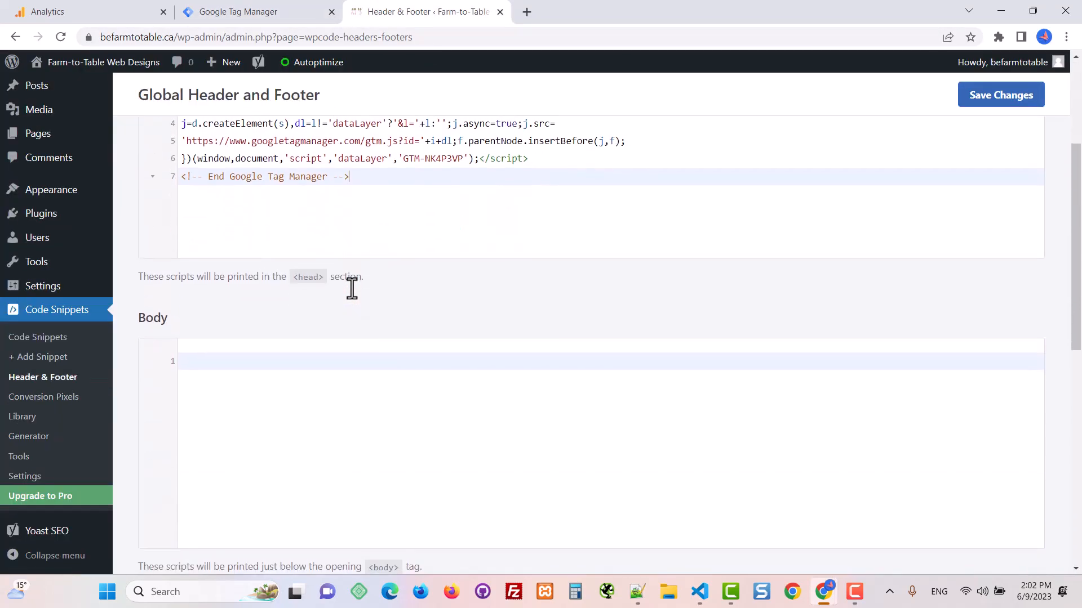
left_click(260, 13)
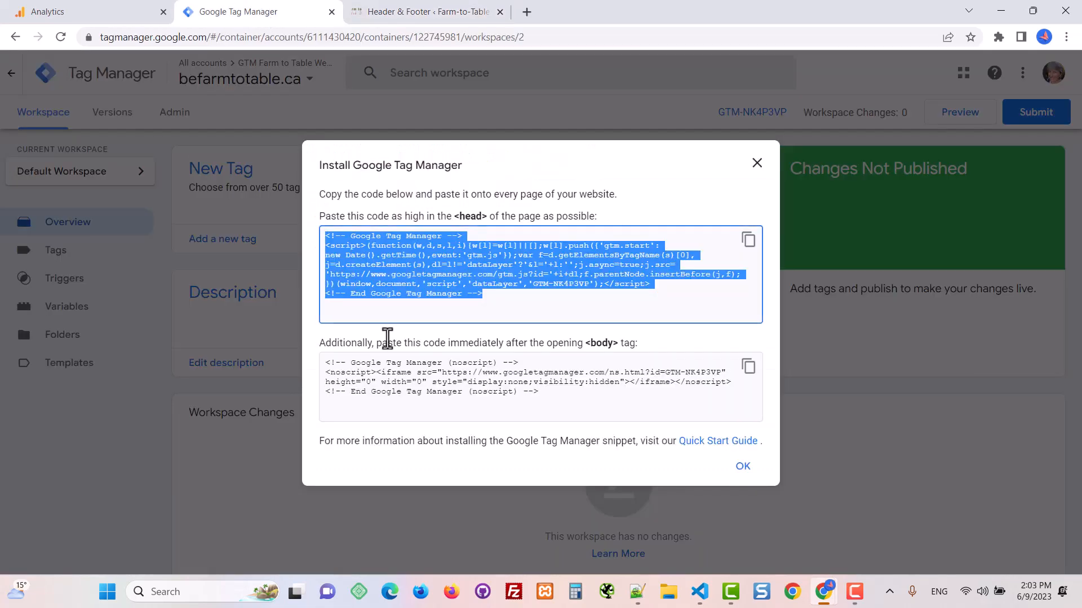
left_click(748, 367)
left_click(417, 14)
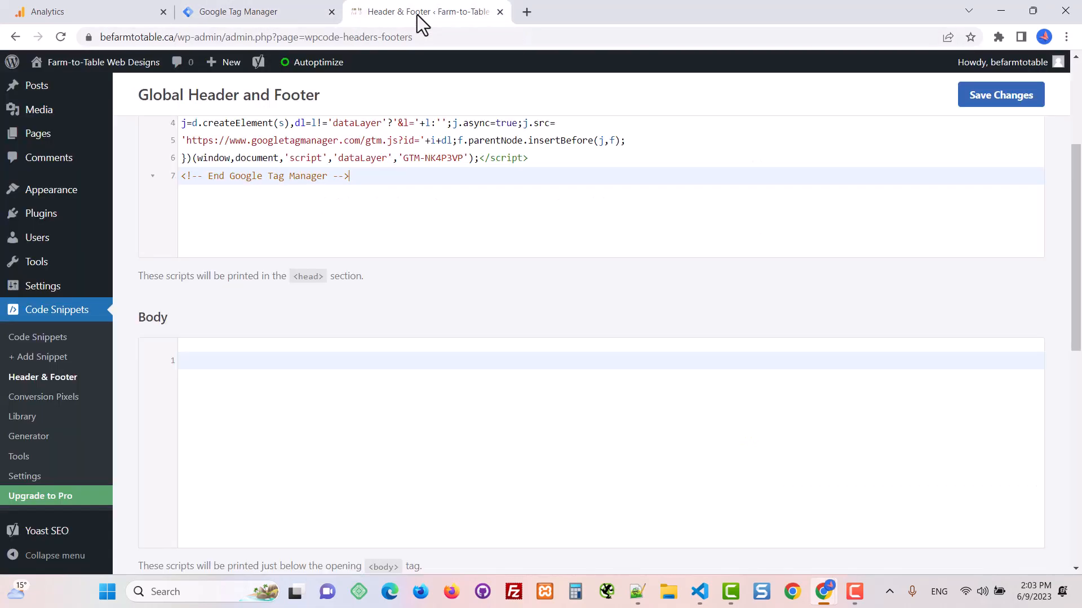
left_click(378, 371)
key("ctrl+v")
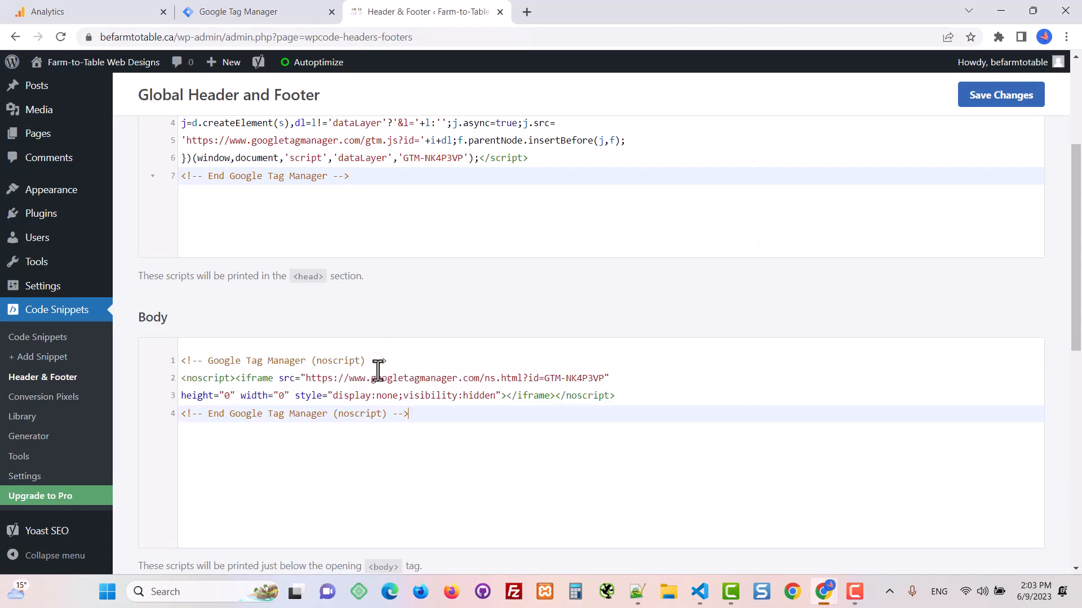
left_click(994, 101)
scroll(894, 268, "up", 1)
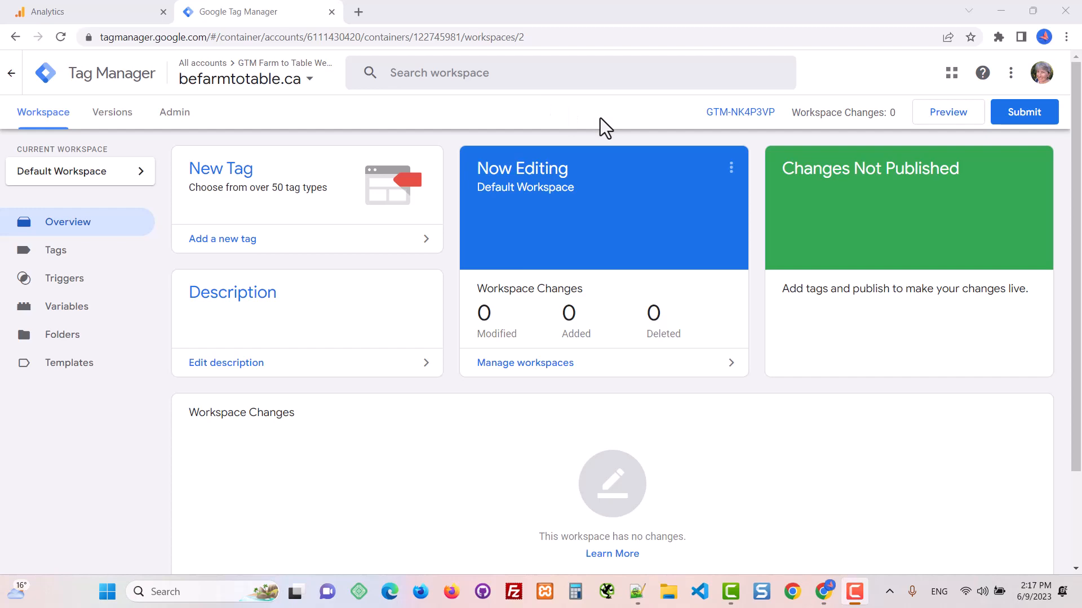
left_click(731, 113)
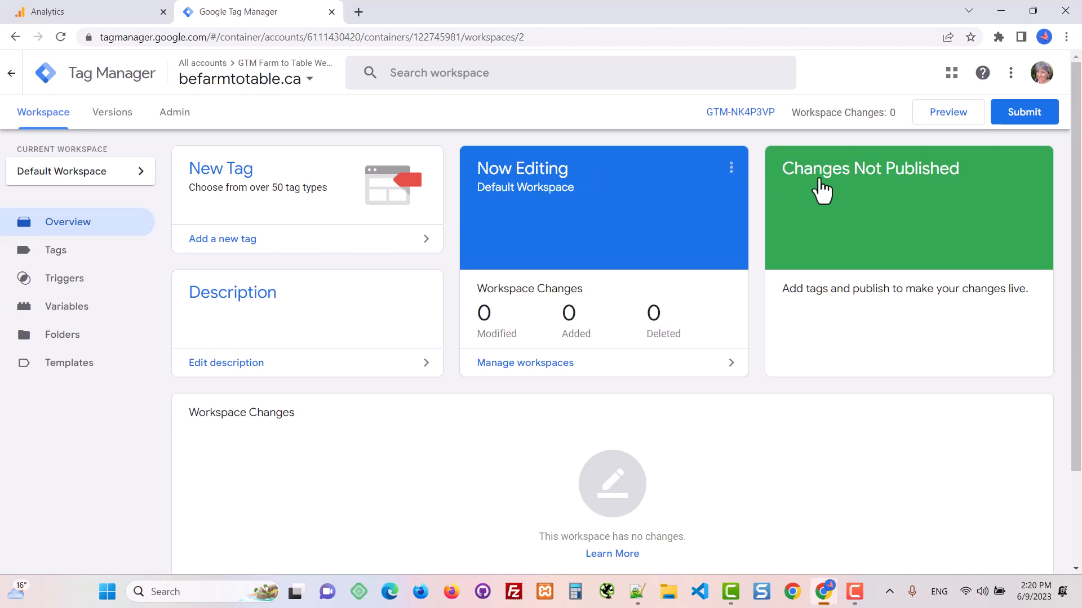
left_click(958, 113)
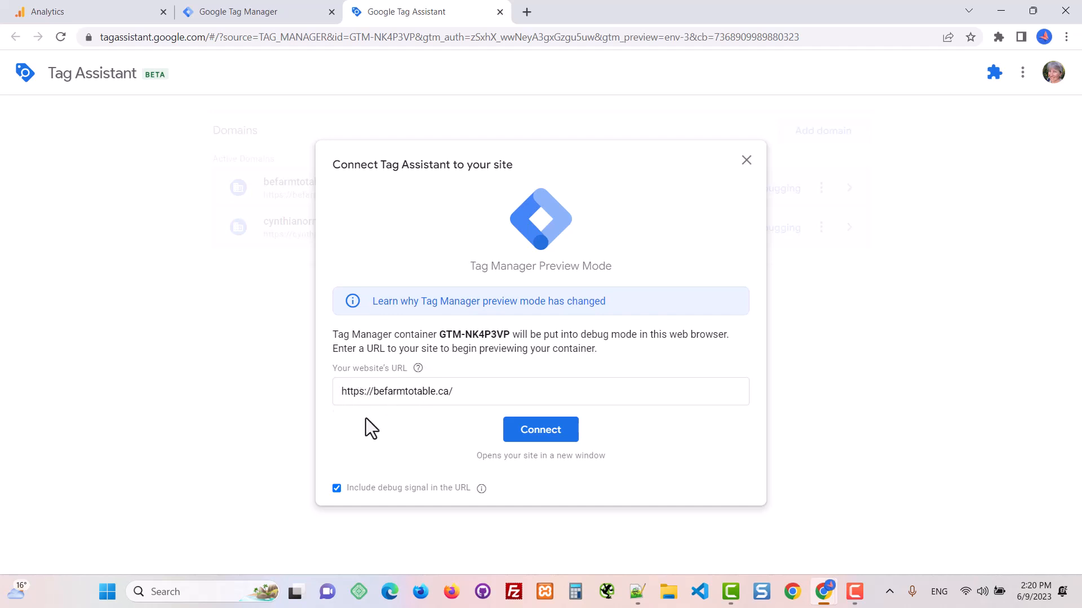
left_click(522, 428)
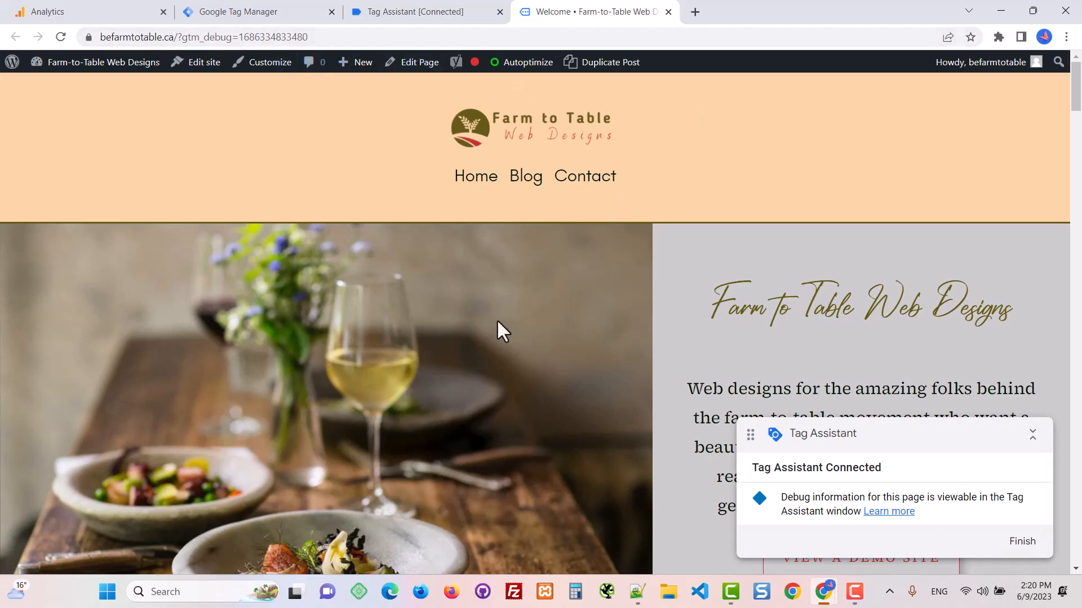
Step: Visit the site's Contact page, then inspect the Welcome and Contact page entries in Tag Assistant
left_click(585, 181)
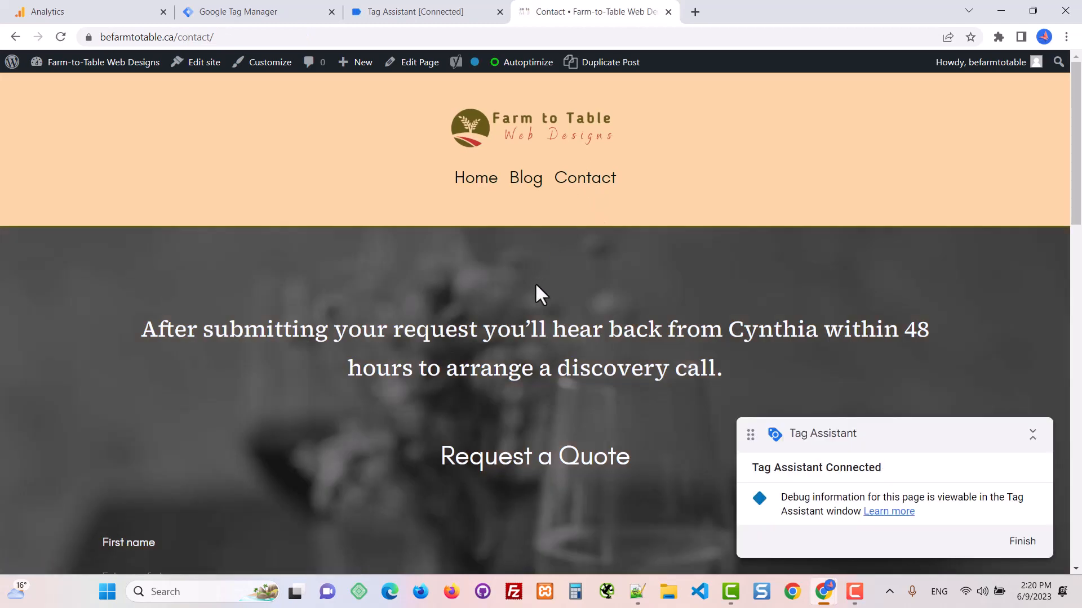
left_click(430, 14)
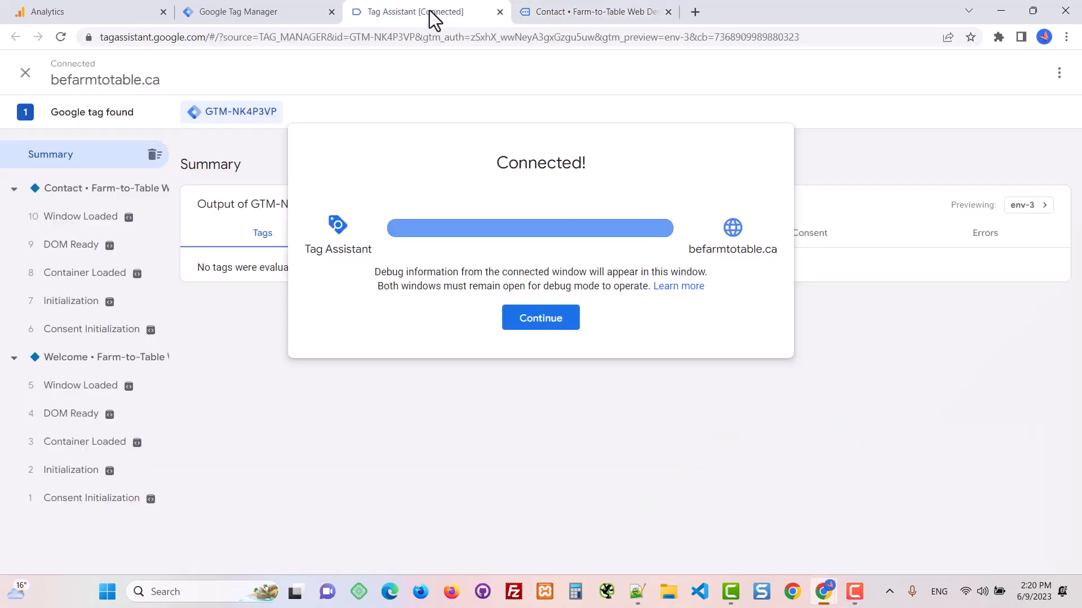
left_click(507, 319)
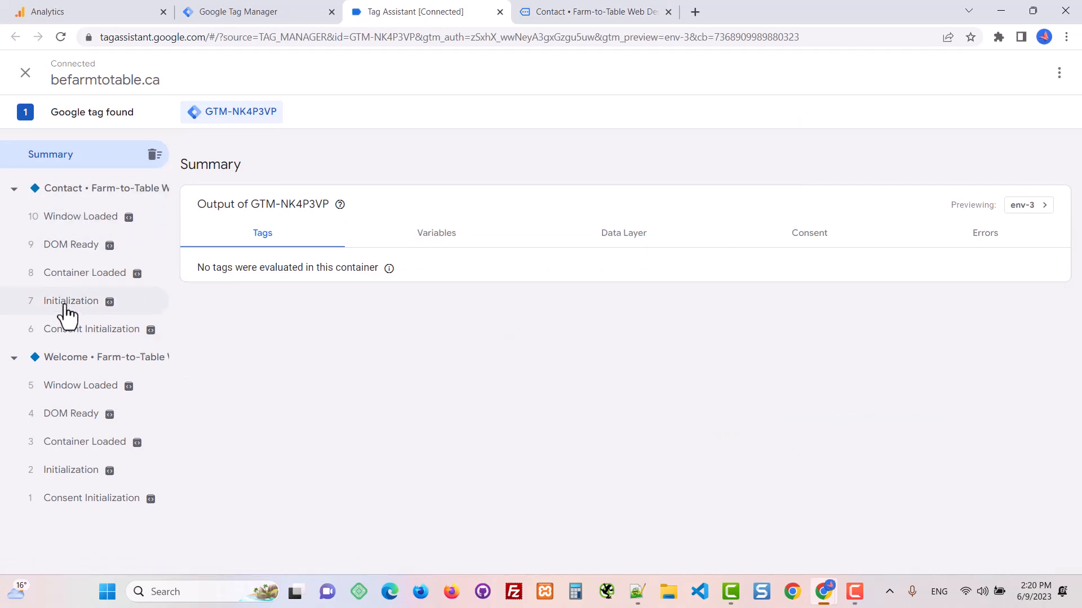
left_click(60, 368)
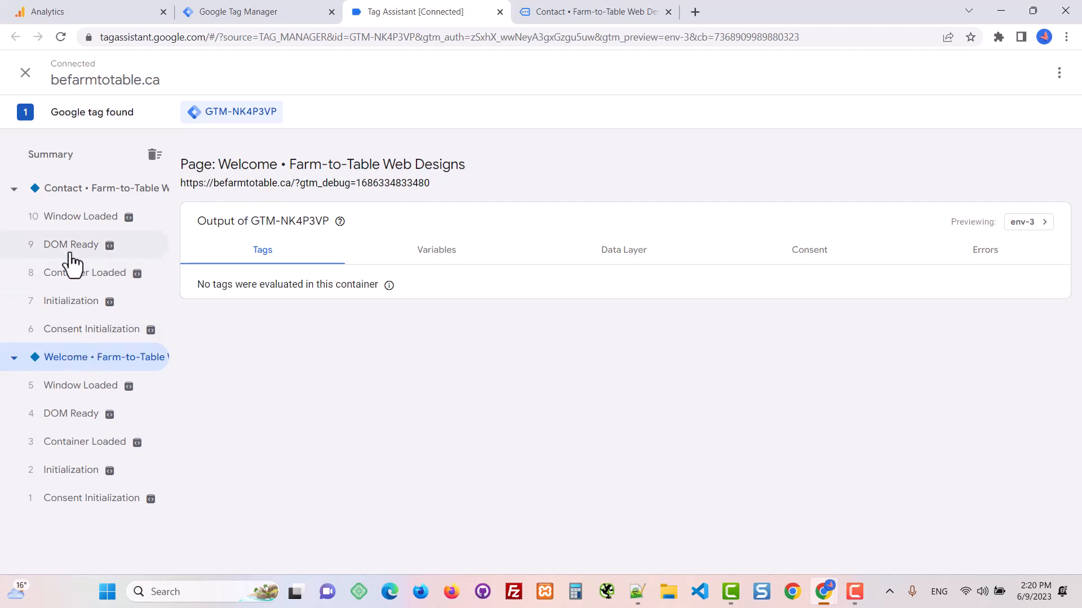
left_click(72, 194)
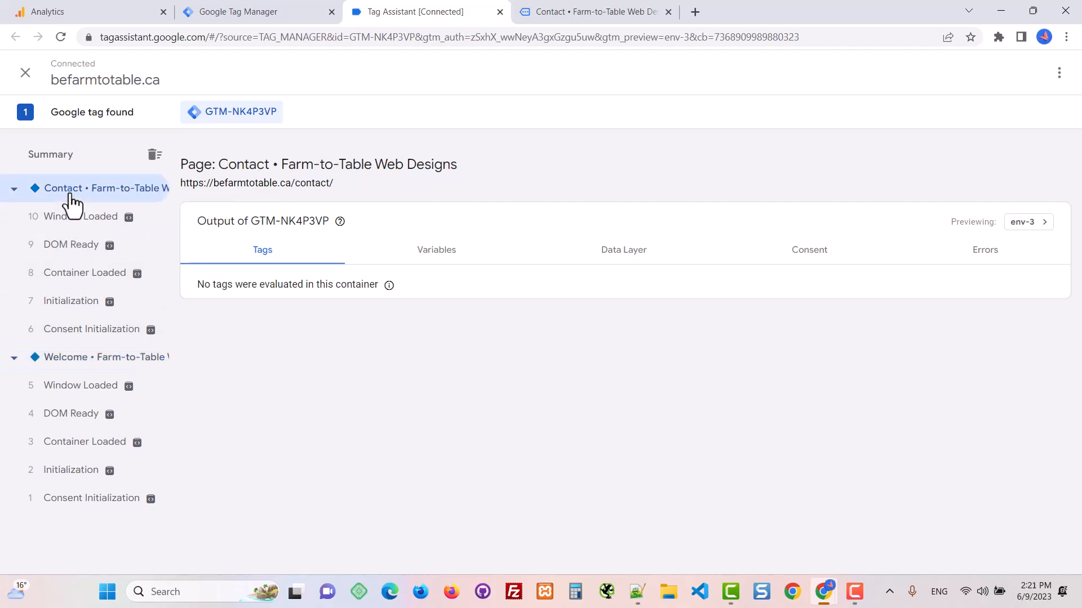